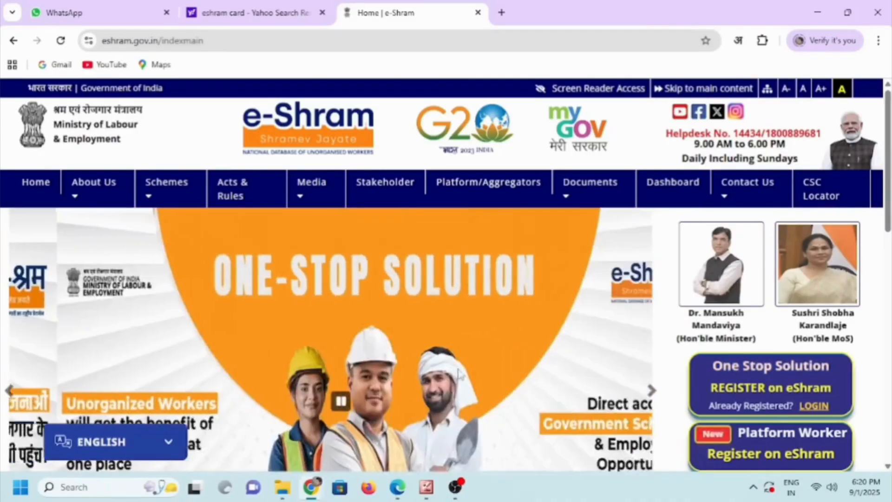
scroll(458, 369, "down", 8)
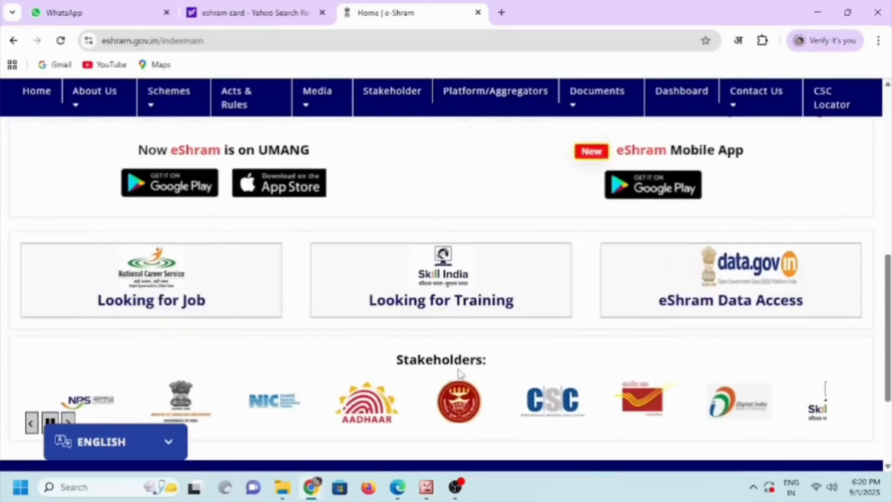
scroll(459, 374, "up", 10)
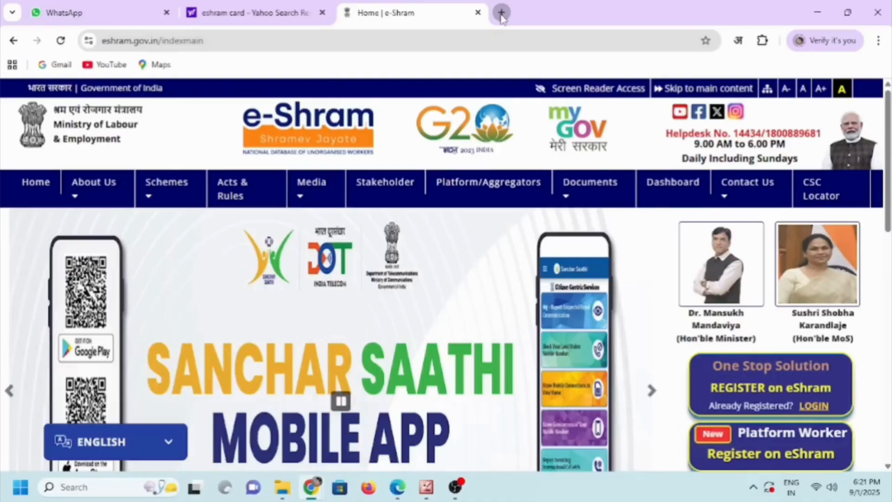
- Search the web for "eshramcard" in a new tab and open the official eshram.gov.in home page result
left_click(501, 13)
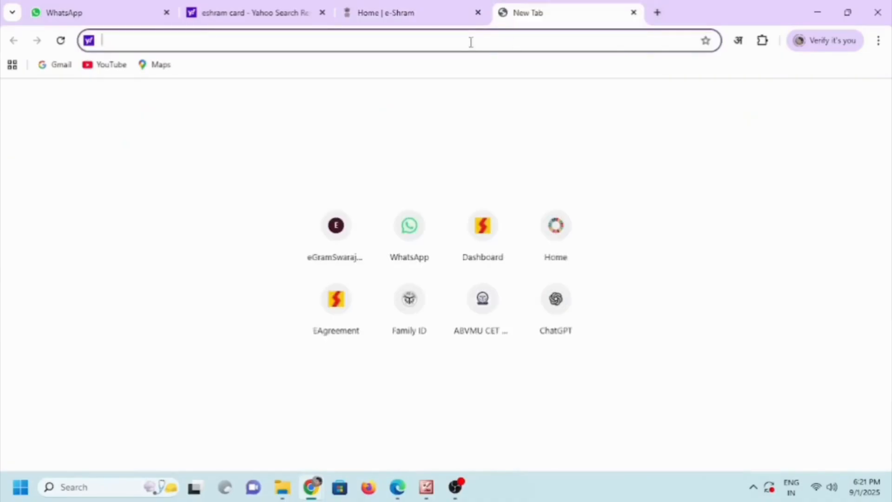
type("eshramcard")
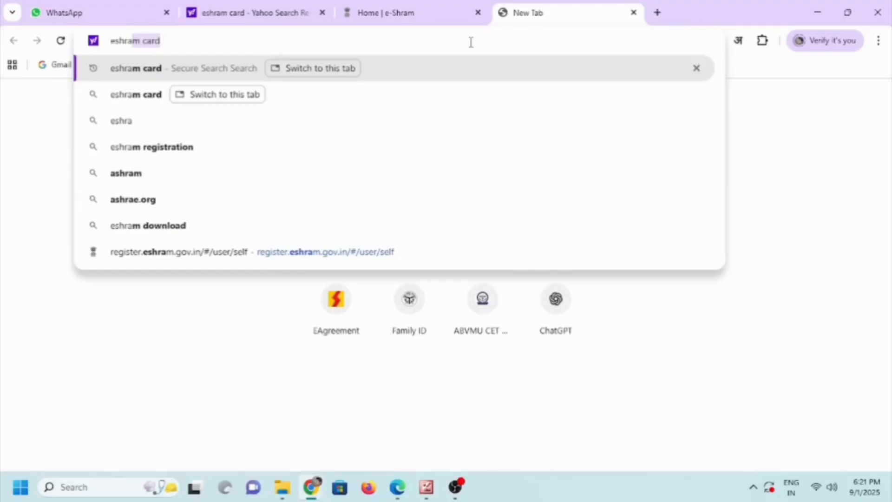
key("Return")
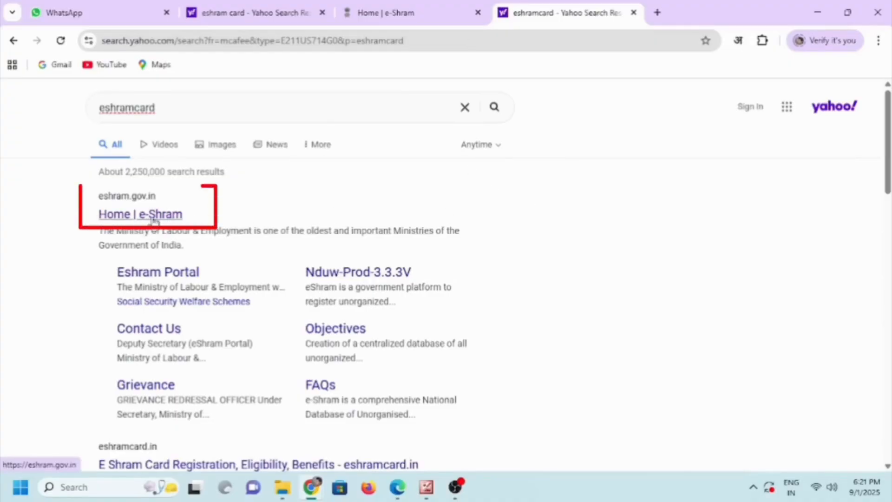
left_click(154, 218)
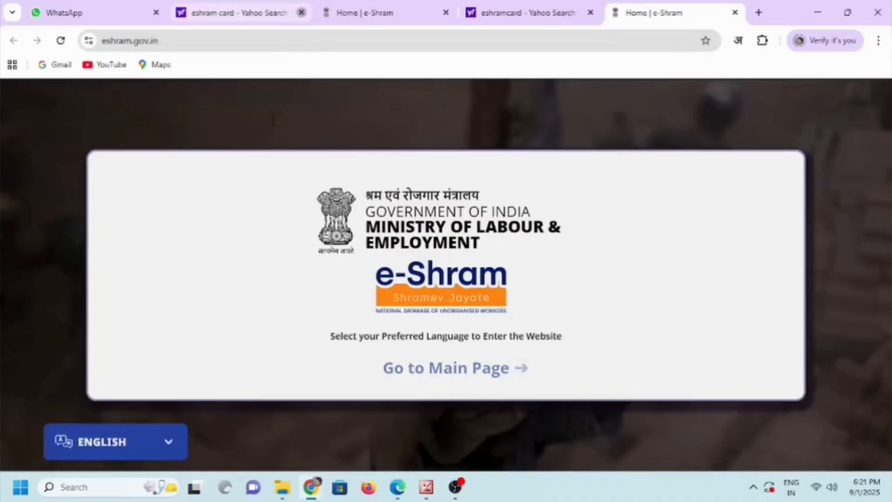
- Close the old search and e-Shram tabs and enter the portal's main page
left_click(301, 13)
left_click(306, 13)
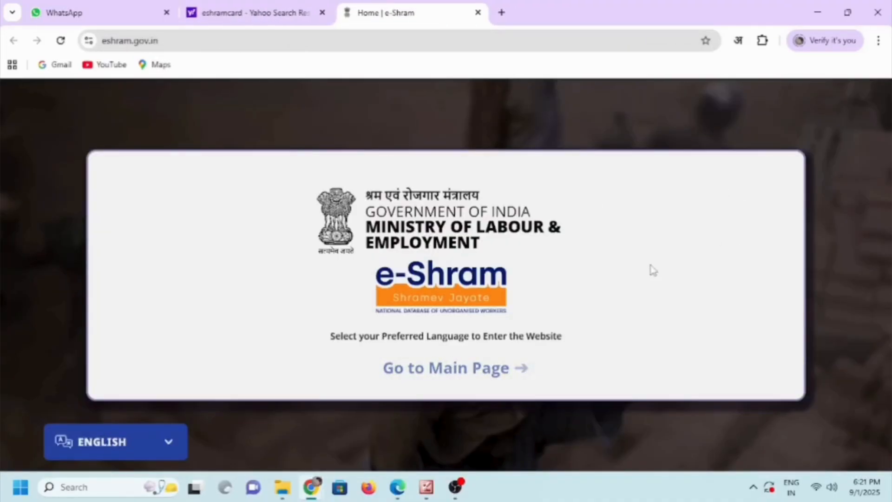
left_click(471, 374)
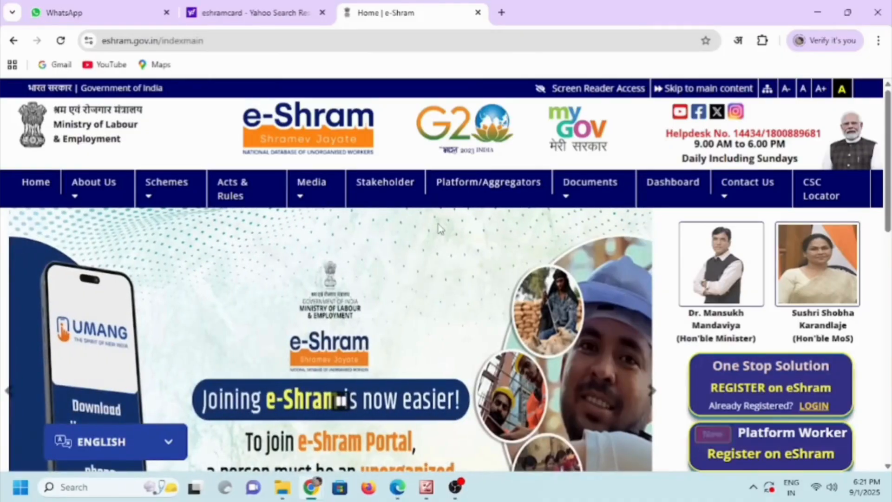
- Open the One Stop Solution "REGISTER on eShram" page and close the leftover search results tab
scroll(441, 222, "down", 2)
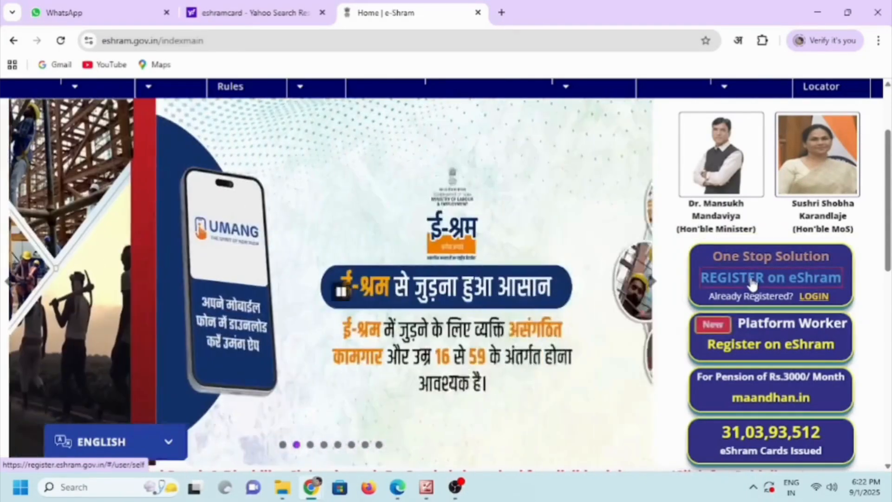
left_click(753, 282)
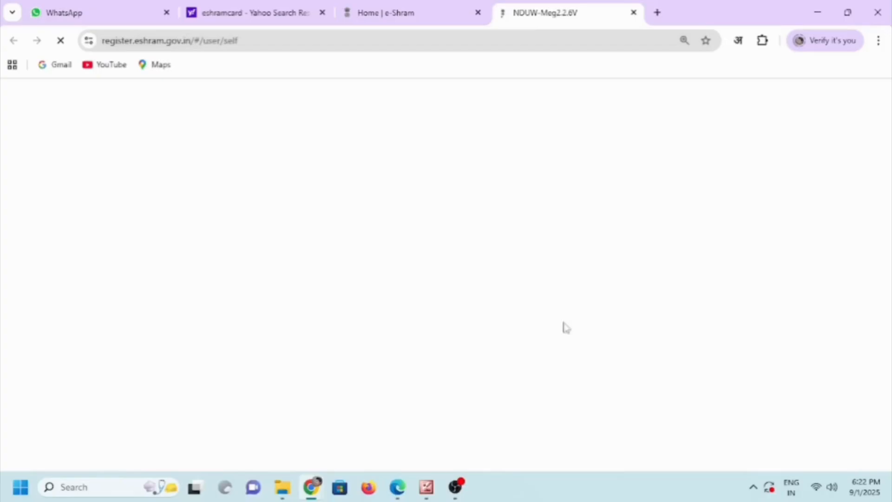
left_click(323, 13)
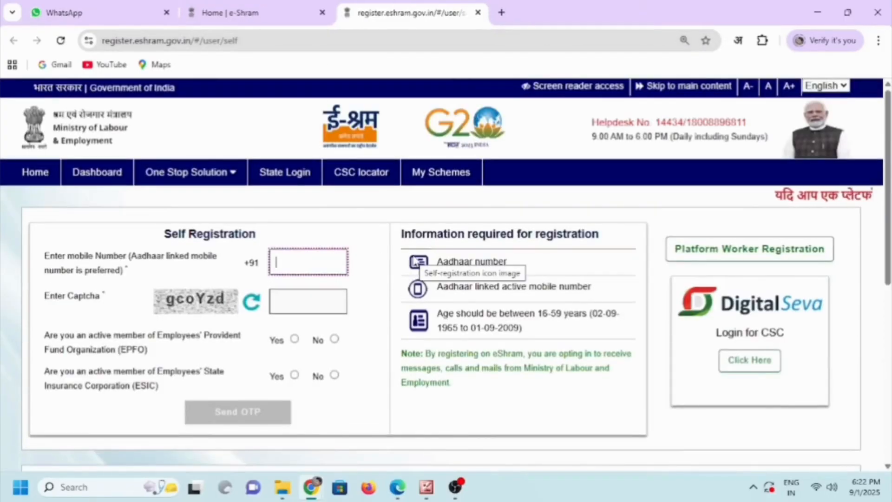
- Review the information required for registration and the Self Registration section
left_click_drag(403, 232, 594, 229)
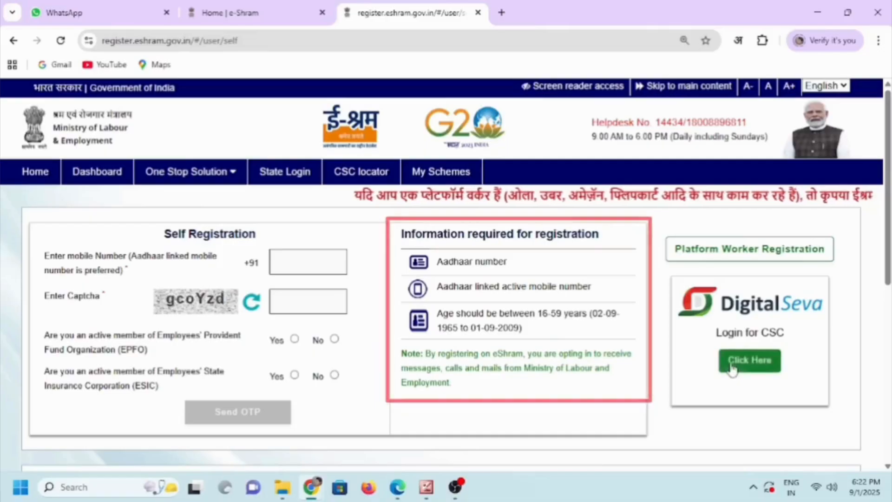
left_click_drag(164, 233, 256, 236)
left_click(260, 239)
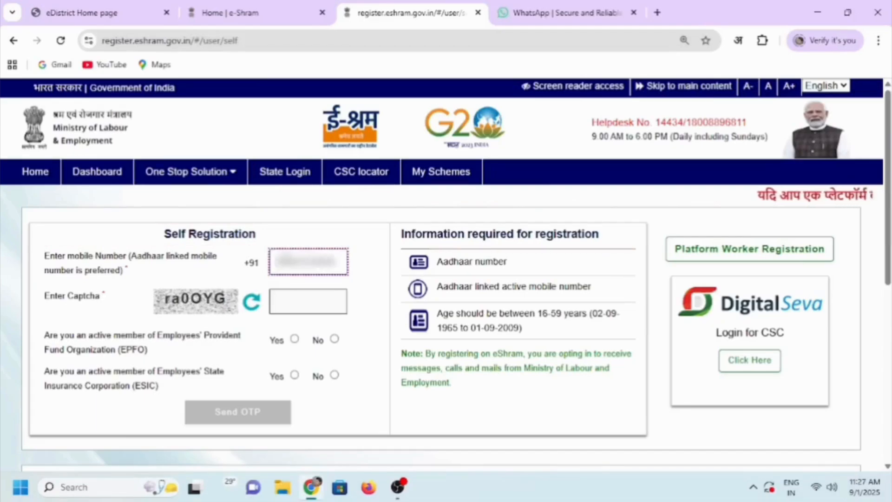
- Fill in the displayed captcha on the Self Registration form and answer No to active EPFO membership
left_click(308, 301)
type("ra0OYG")
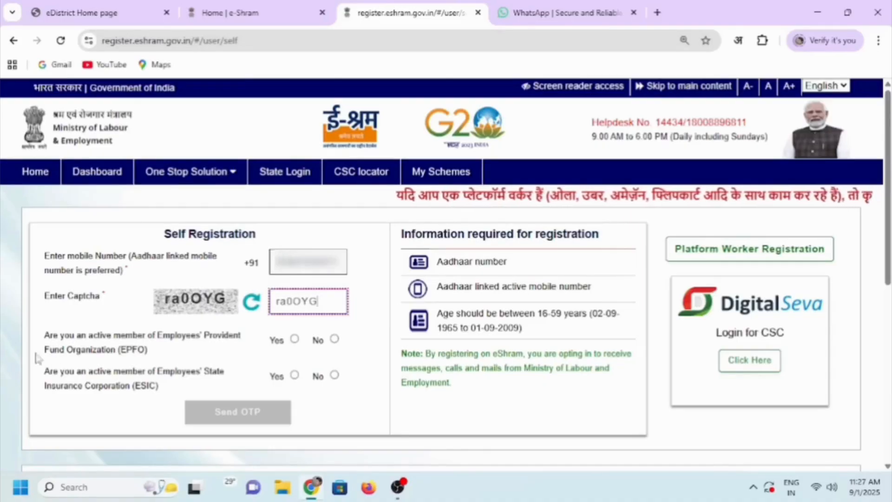
double_click(165, 326)
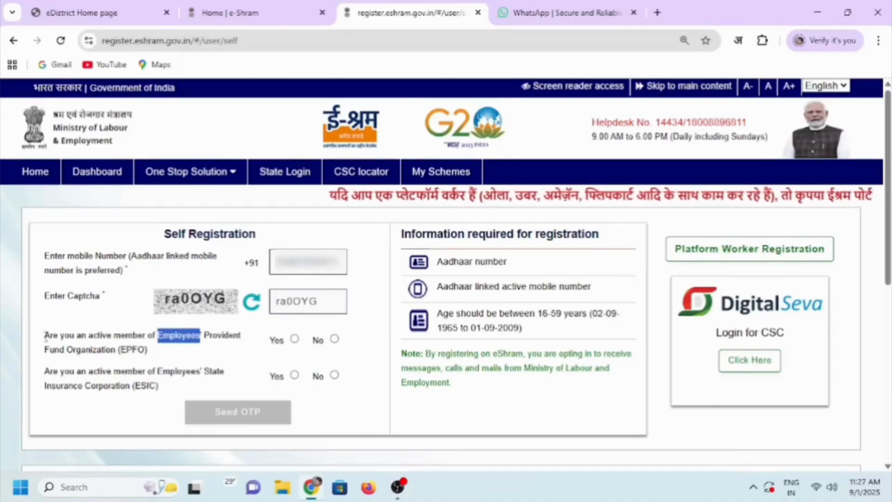
left_click(65, 335)
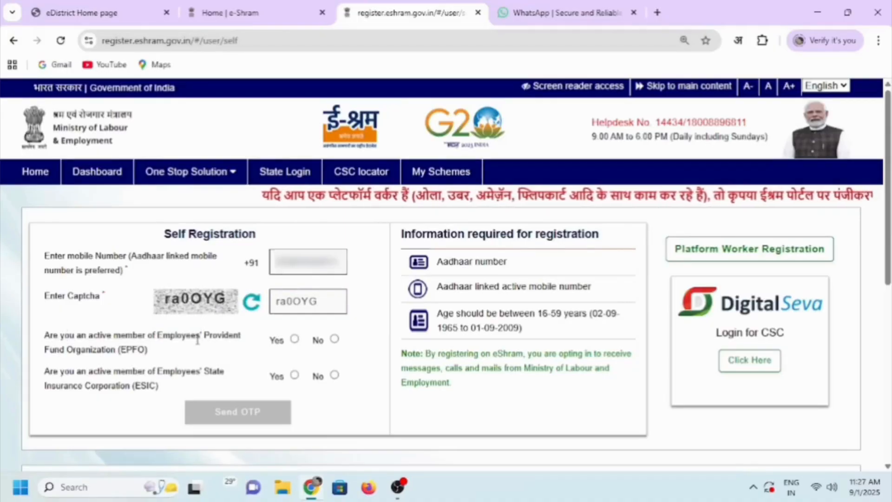
left_click(335, 339)
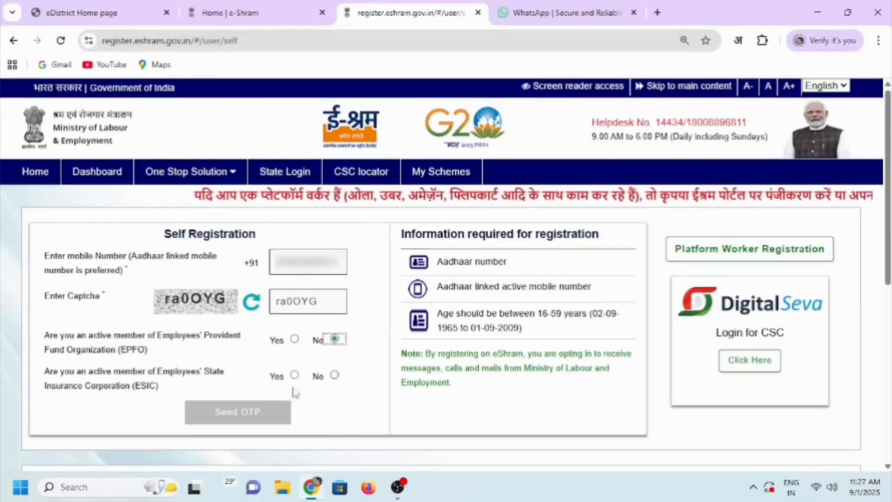
- Answer No to active ESIC membership and request the OTP for the mobile number
left_click(172, 386)
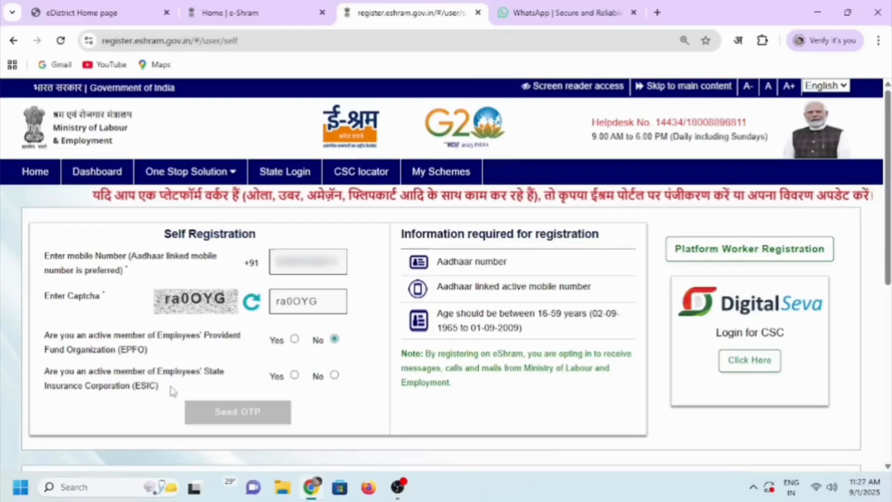
left_click(334, 376)
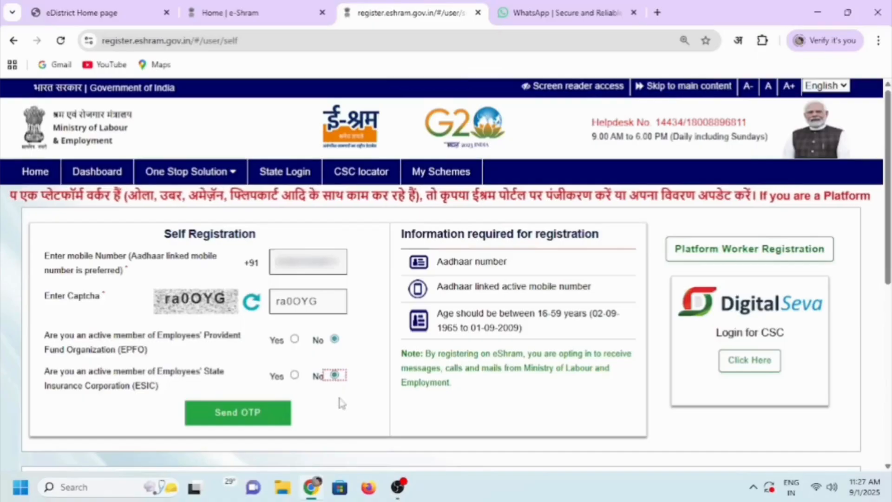
left_click(340, 398)
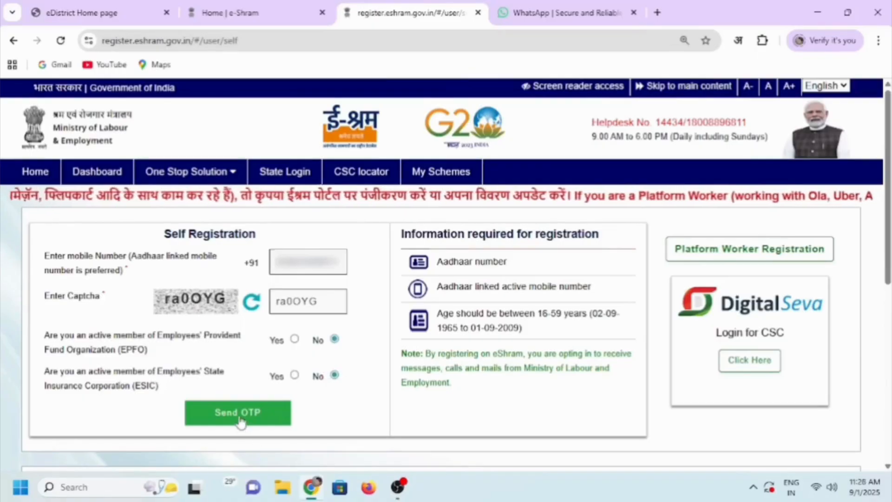
left_click(239, 421)
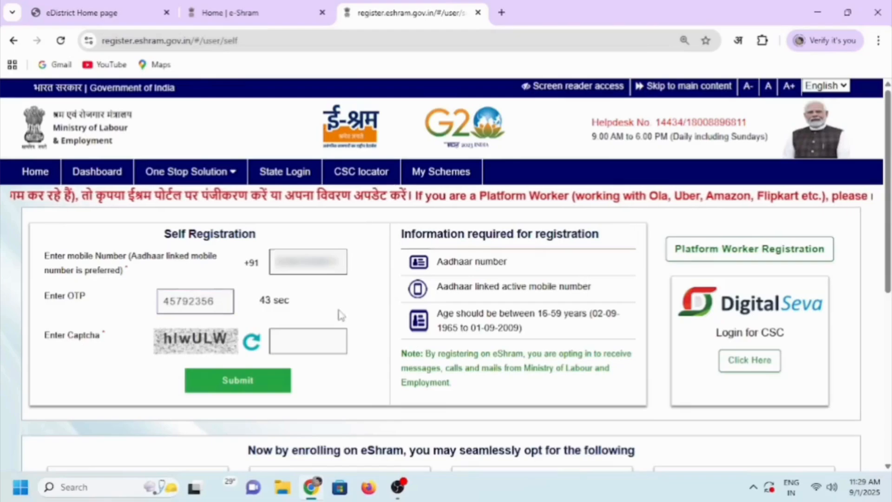
- Enter the displayed captcha for the OTP verification and submit the Self Registration form
left_click(309, 348)
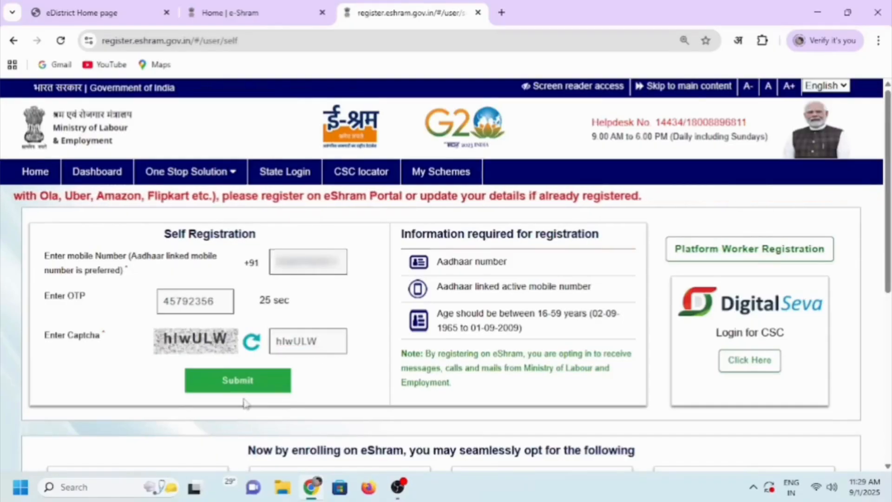
left_click(239, 391)
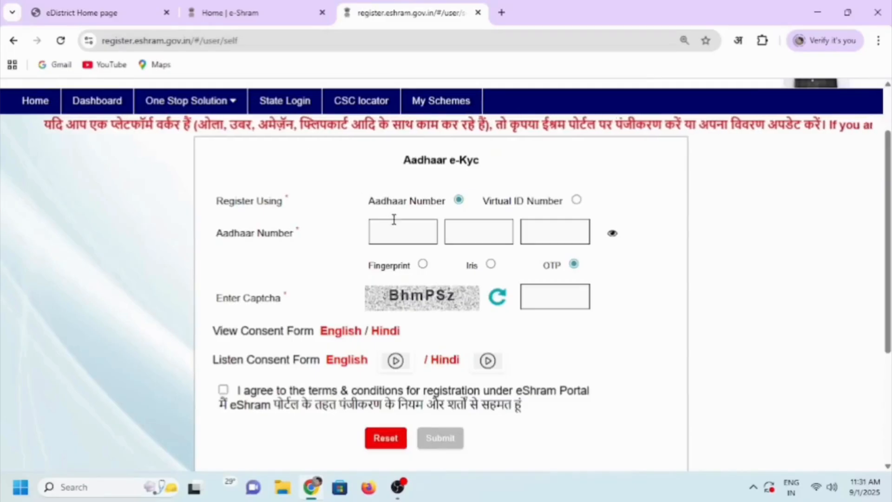
- Enter the applicant's Aadhaar number in the Aadhaar e-Kyc form and choose OTP as the authentication method
left_click(395, 231)
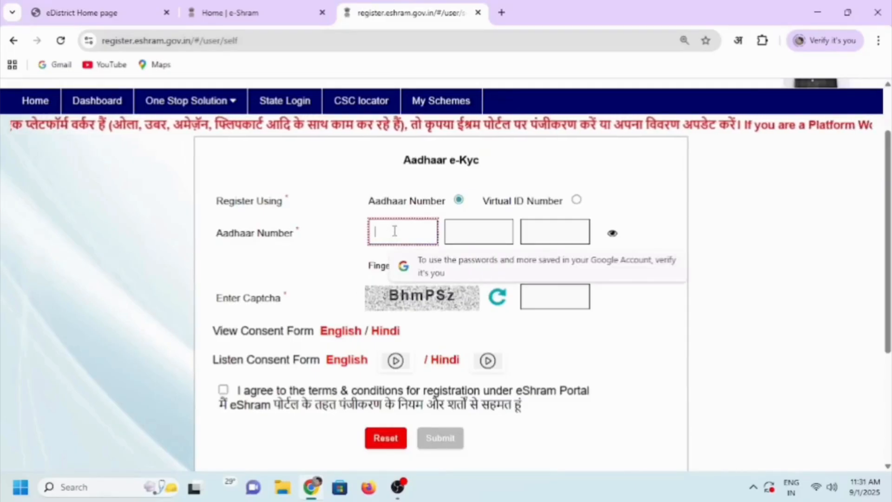
type("••")
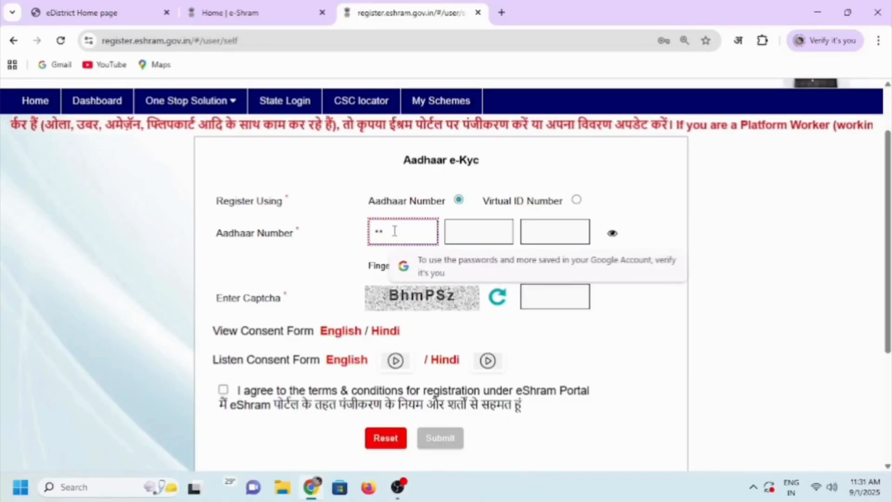
type("••••••")
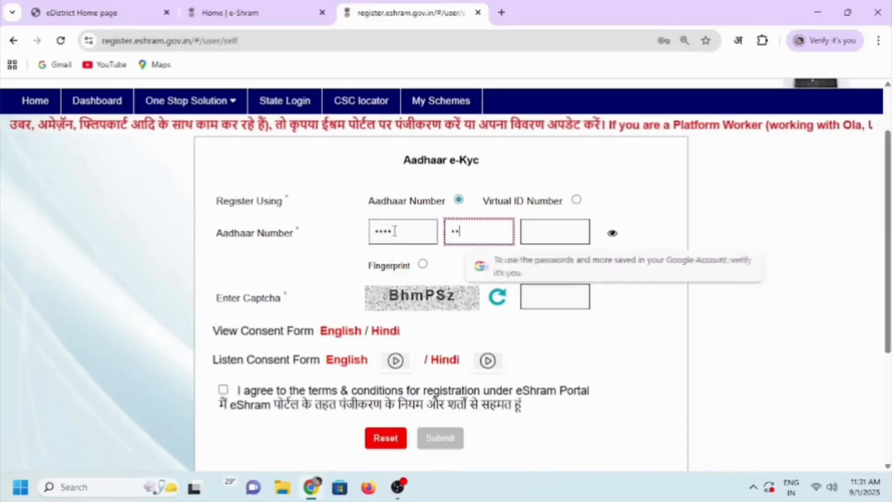
type("••••")
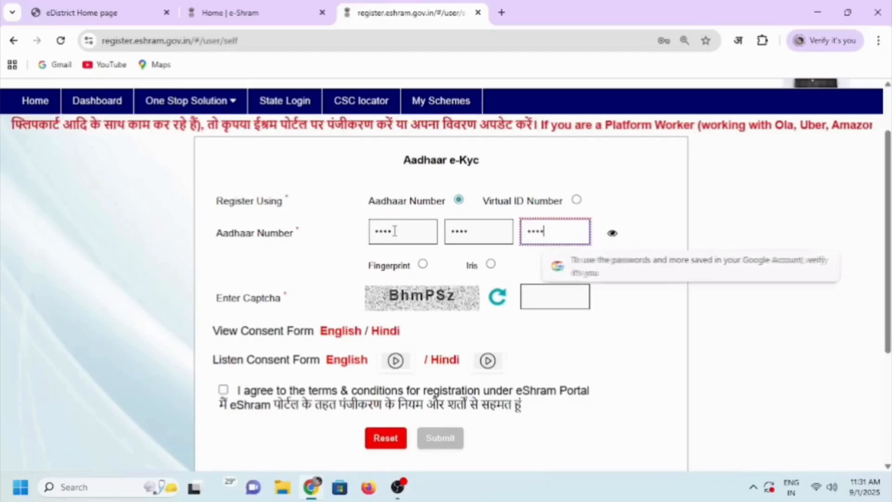
left_click(572, 342)
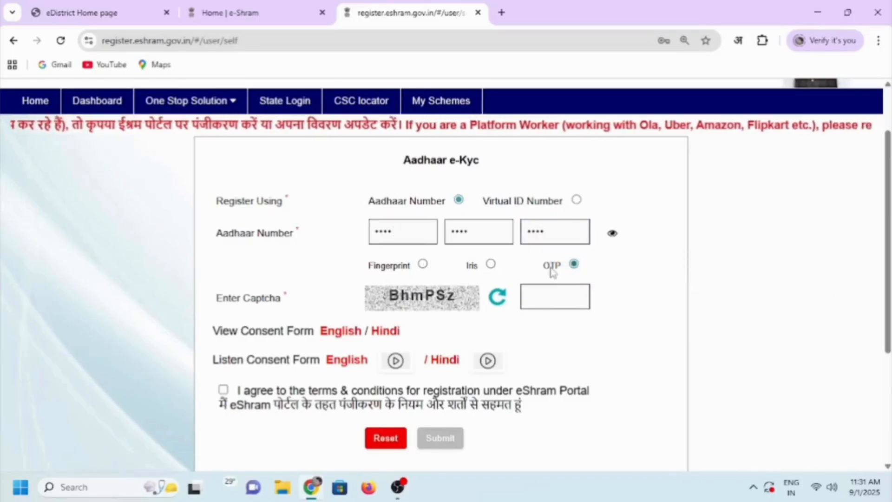
left_click(570, 268)
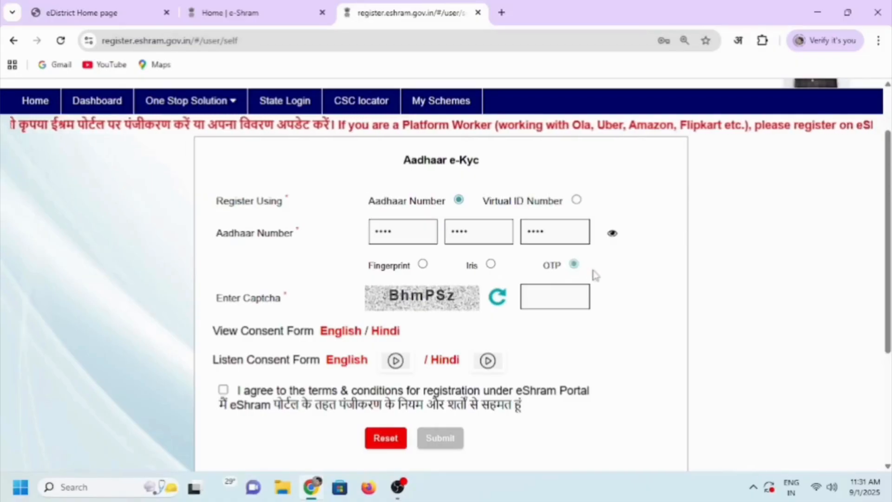
- Fill in the displayed e-Kyc captcha, agree to the registration terms and conditions, and submit the form
left_click(552, 302)
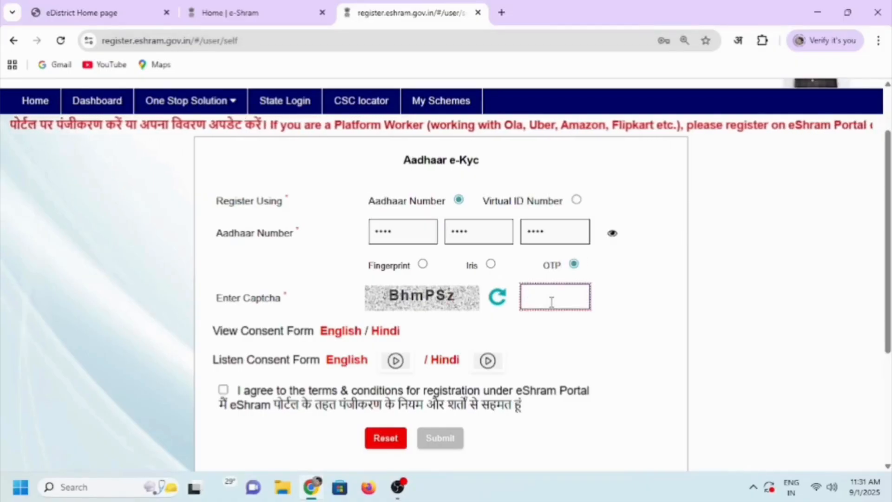
type("BhmPSz")
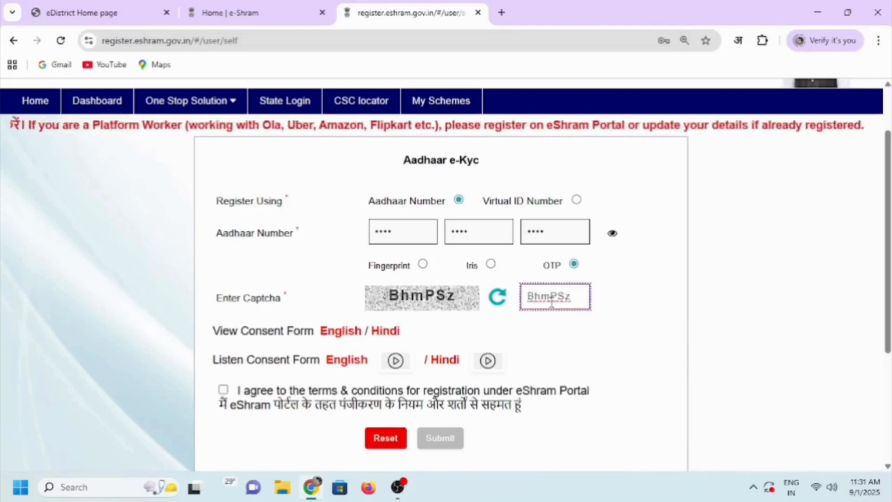
left_click(570, 337)
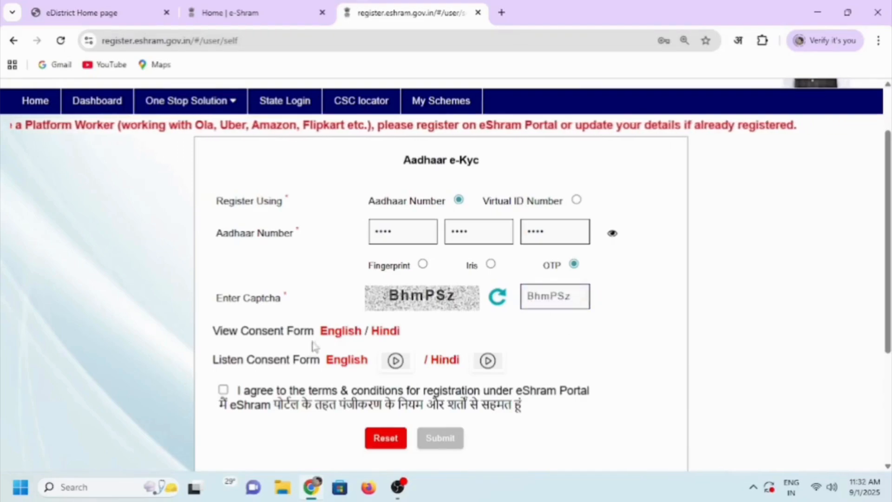
left_click(224, 391)
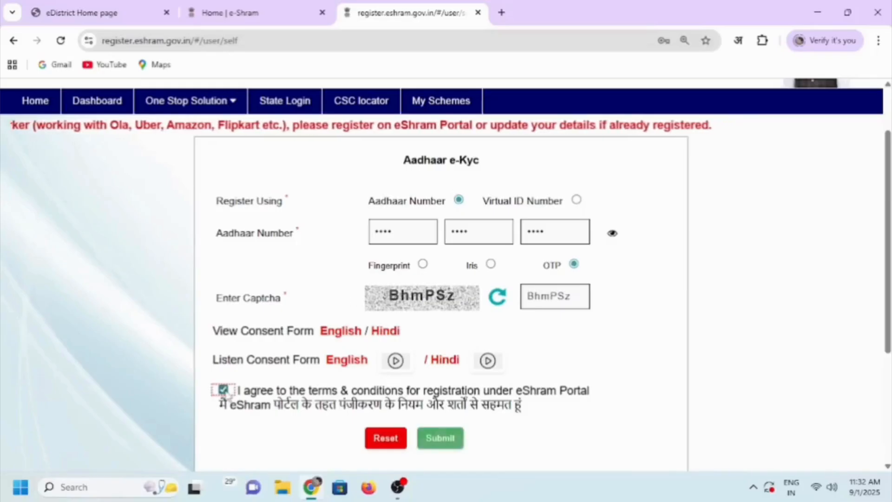
left_click(434, 441)
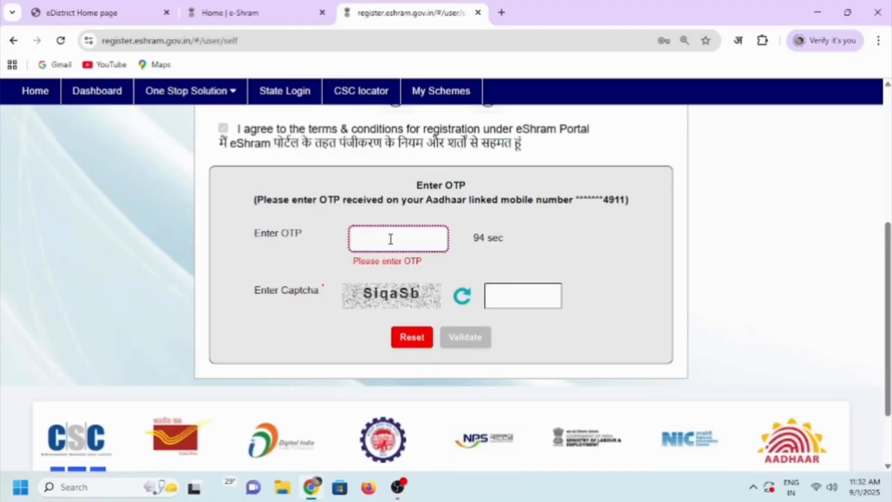
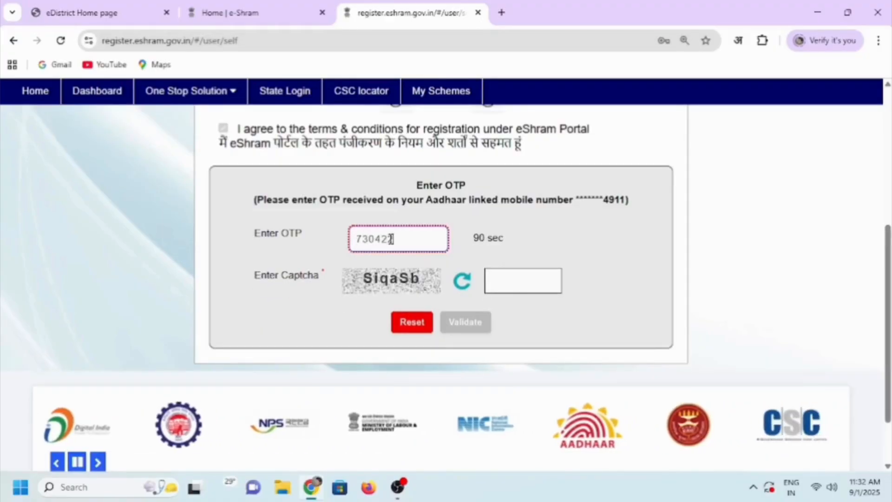
- Enter the OTP received on the Aadhaar-linked mobile and the displayed captcha, and validate them
left_click(538, 286)
type("SiqaSb")
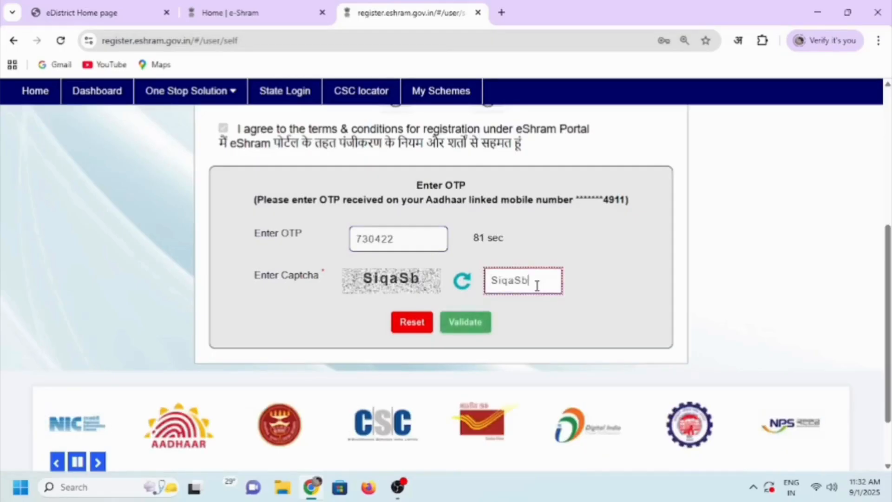
left_click(465, 326)
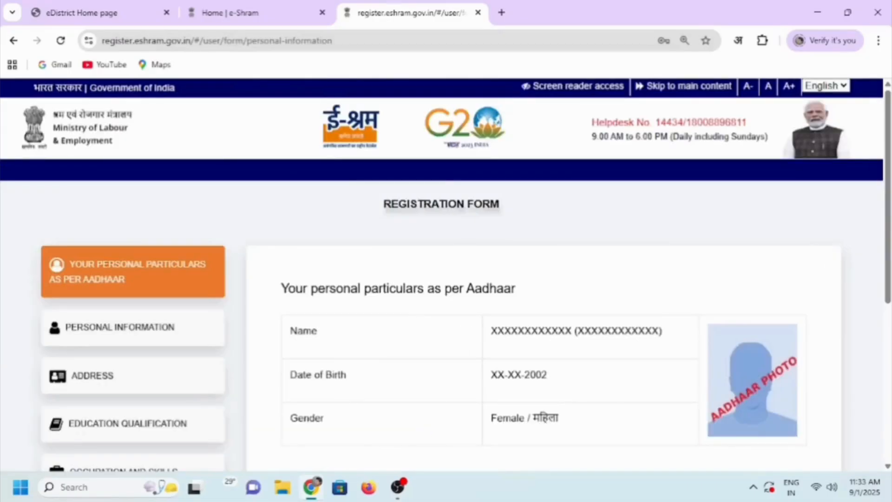
- Review the personal particulars as per Aadhaar on the registration form and continue to enter other details
left_click_drag(384, 204, 508, 208)
left_click(509, 207)
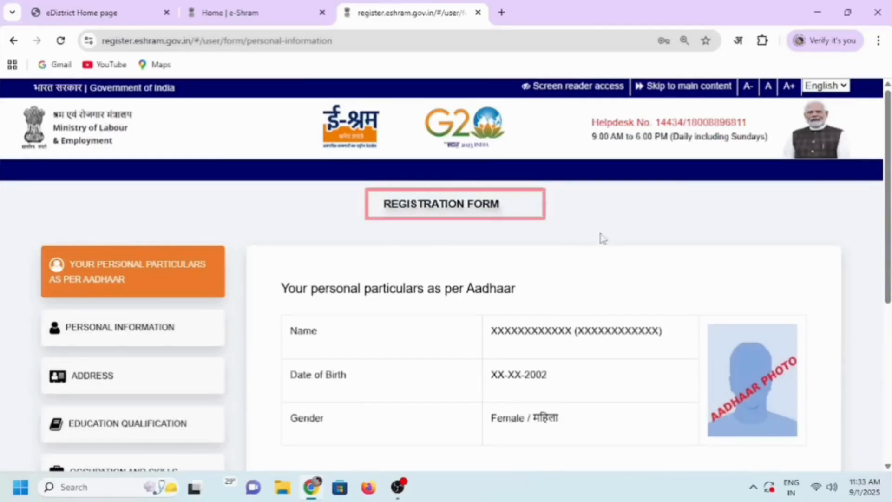
scroll(603, 238, "down", 2)
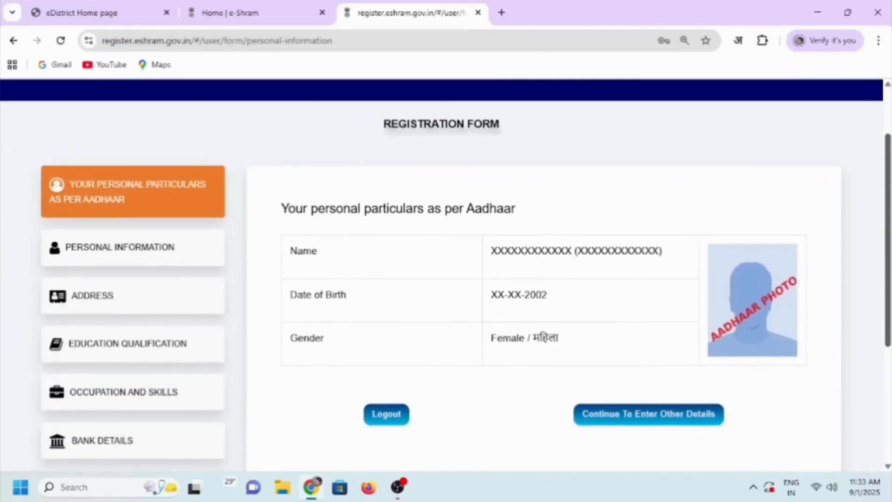
left_click_drag(281, 205, 531, 211)
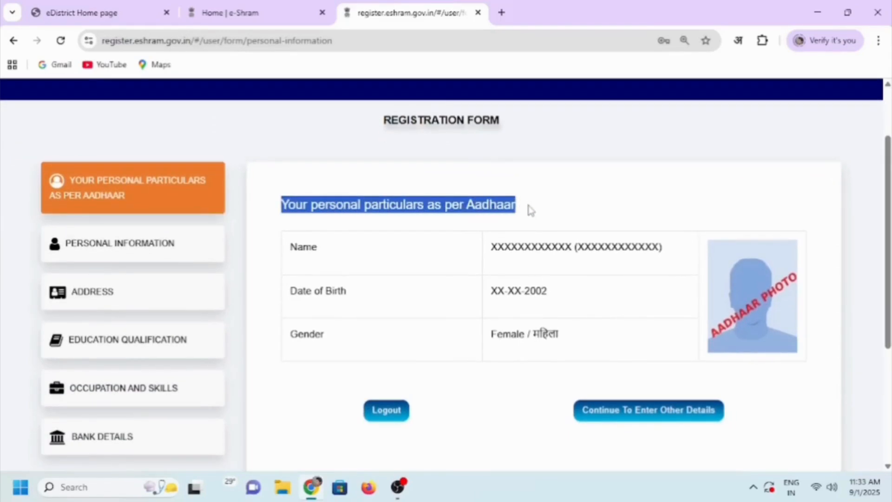
left_click(522, 216)
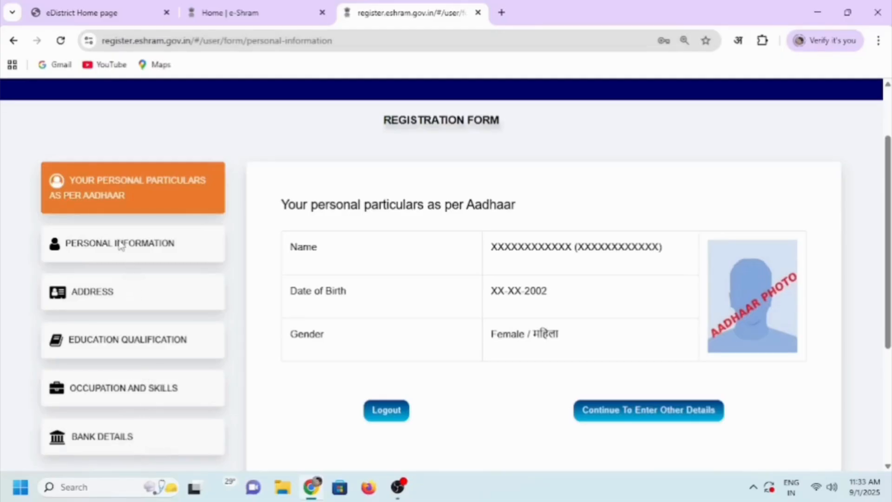
left_click(650, 420)
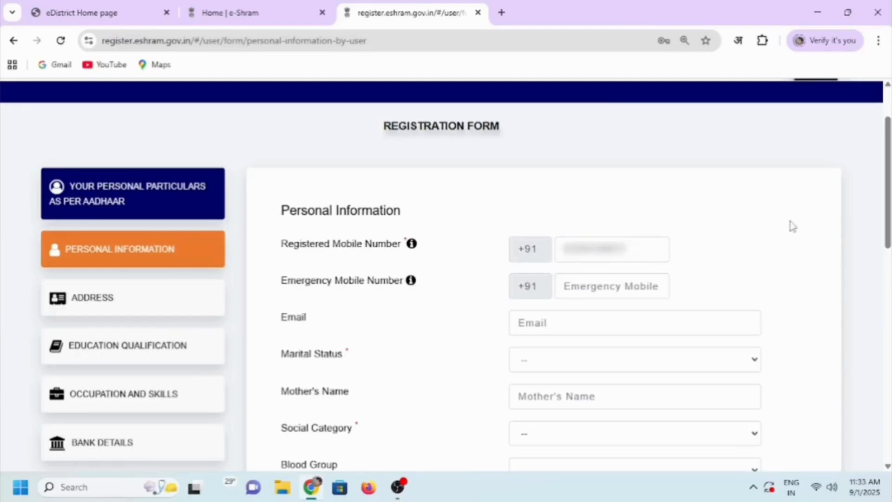
- Set the marital status to Married and enter the mother's name, leaving the emergency mobile number and email blank
left_click(570, 287)
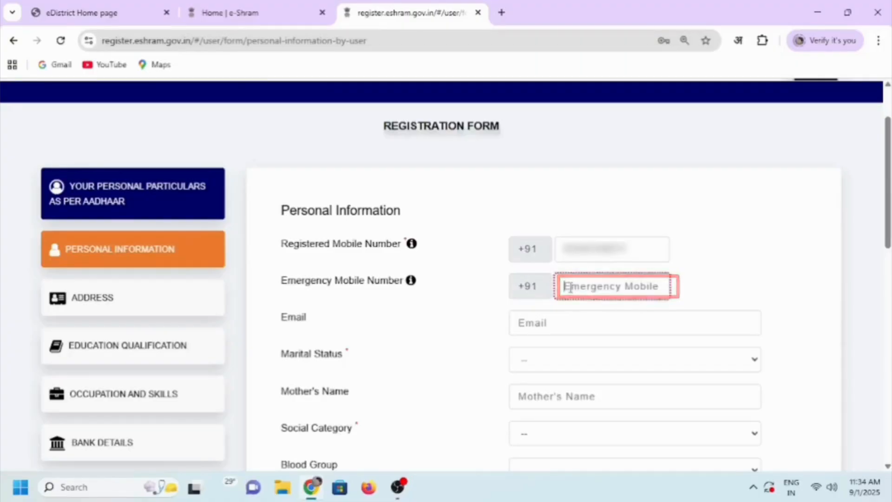
left_click(563, 328)
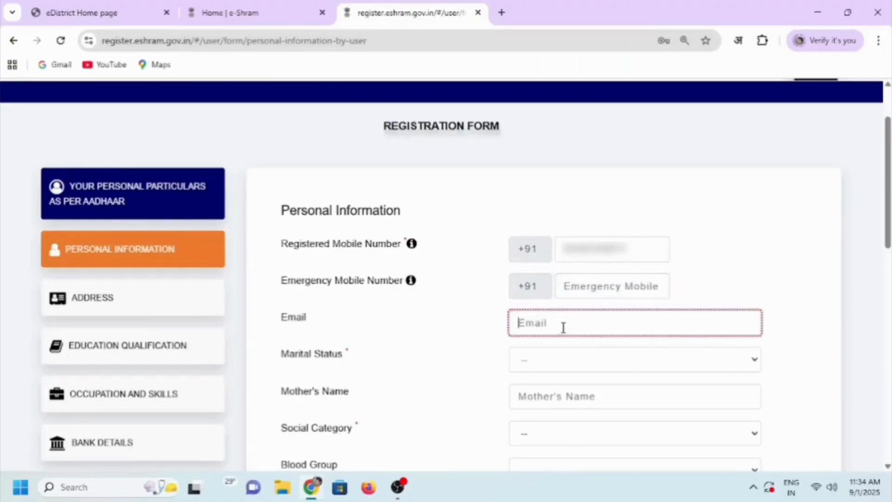
left_click(539, 363)
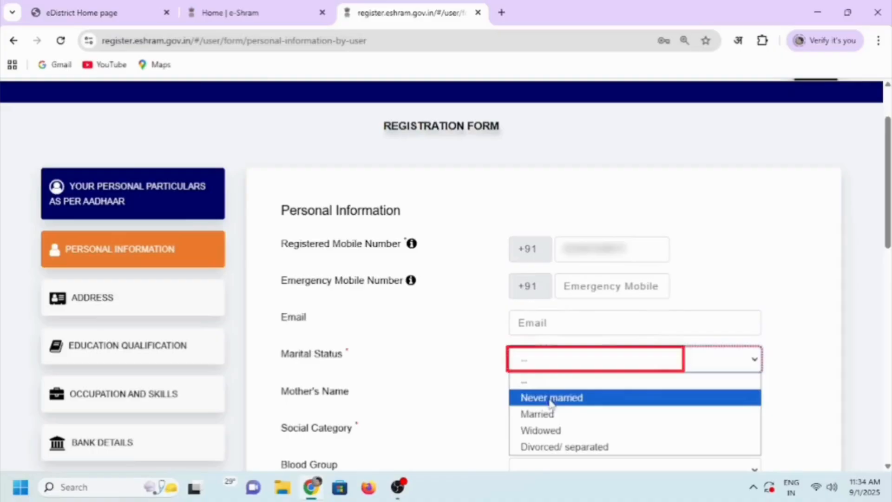
left_click(549, 415)
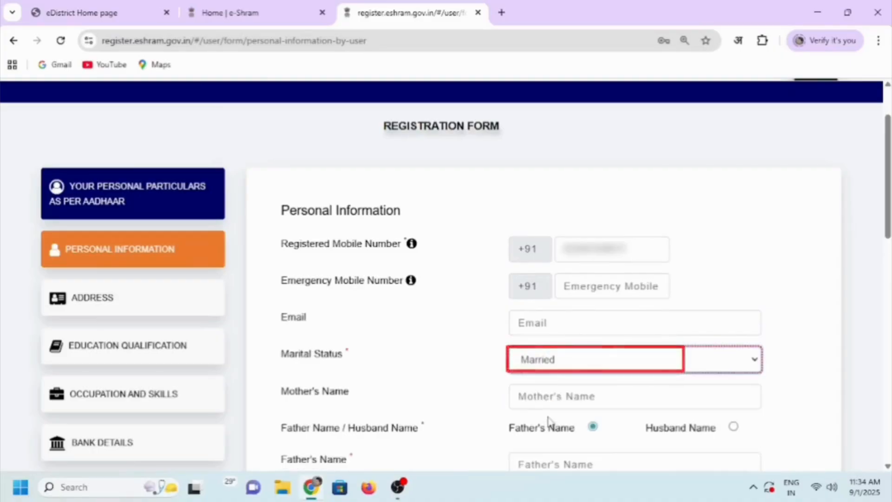
left_click(559, 397)
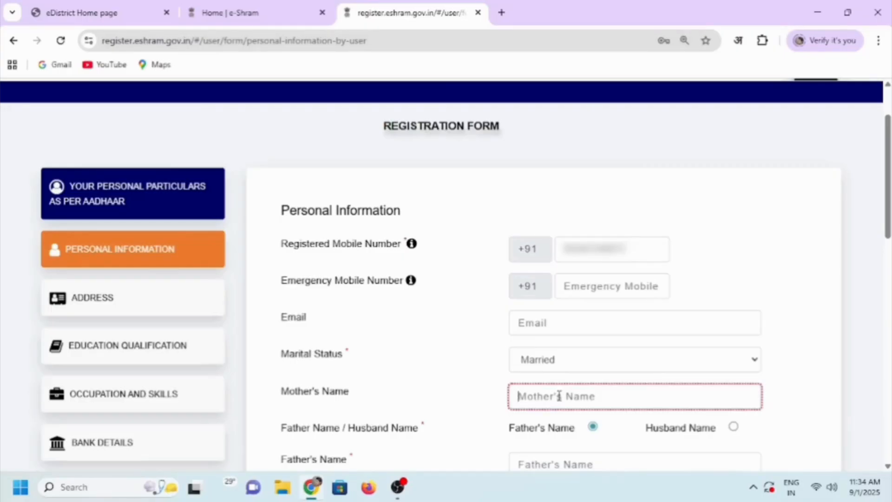
type("Sudama")
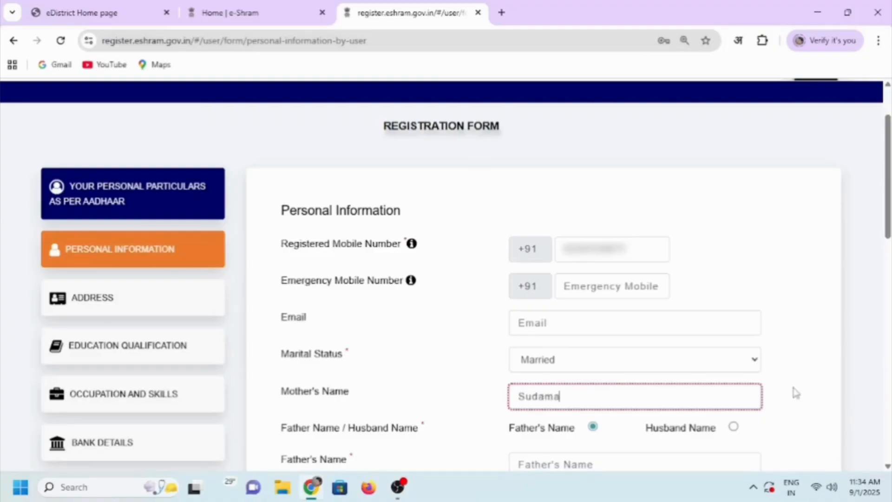
left_click(793, 387)
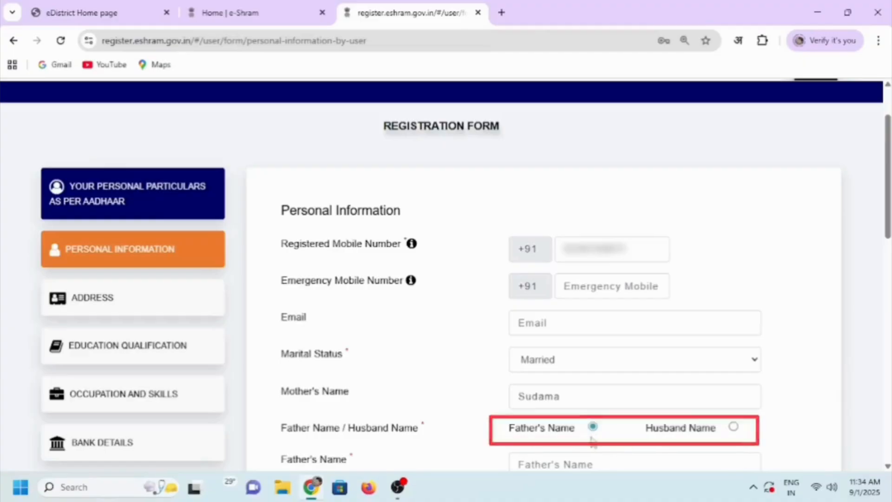
- Choose Husband Name instead of Father's Name and enter the husband's full name
left_click(734, 427)
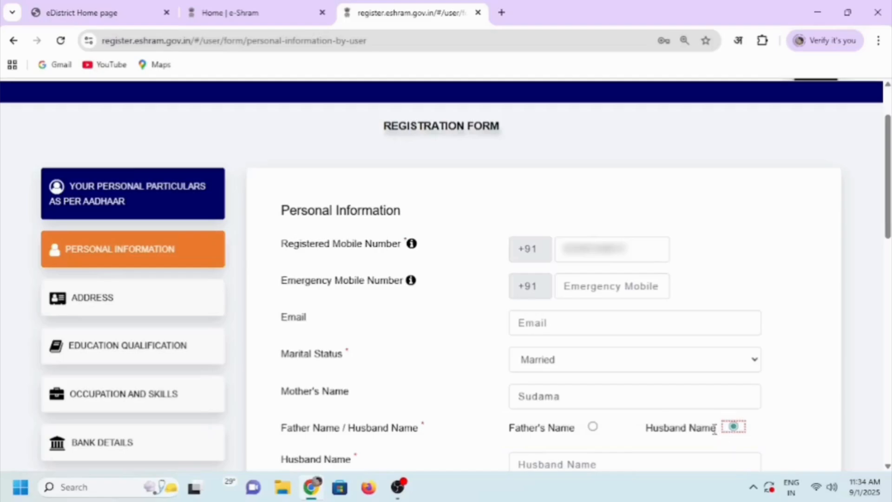
scroll(735, 418, "down", 3)
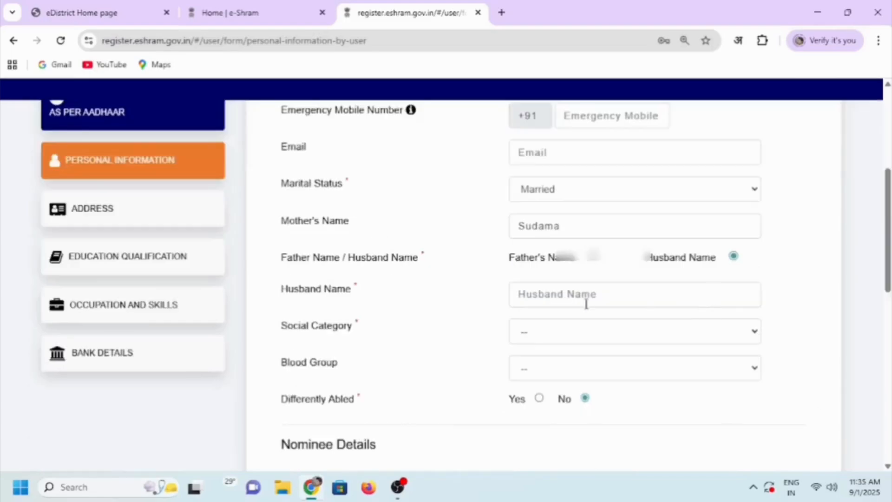
left_click(567, 299)
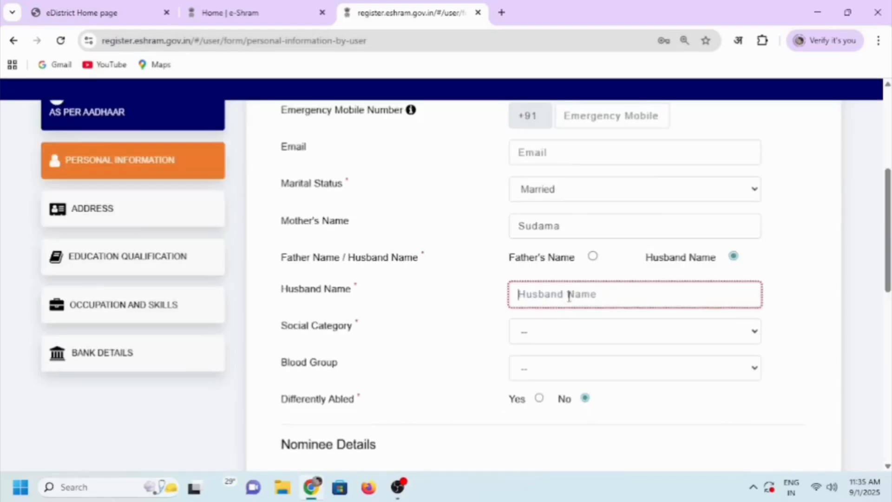
- Set the social category to OBC without attaching a social category certificate
left_click(552, 333)
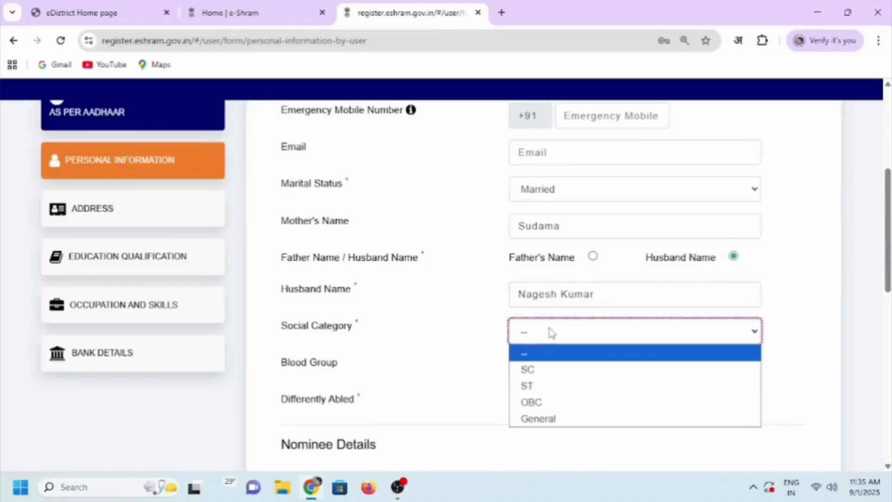
left_click(546, 403)
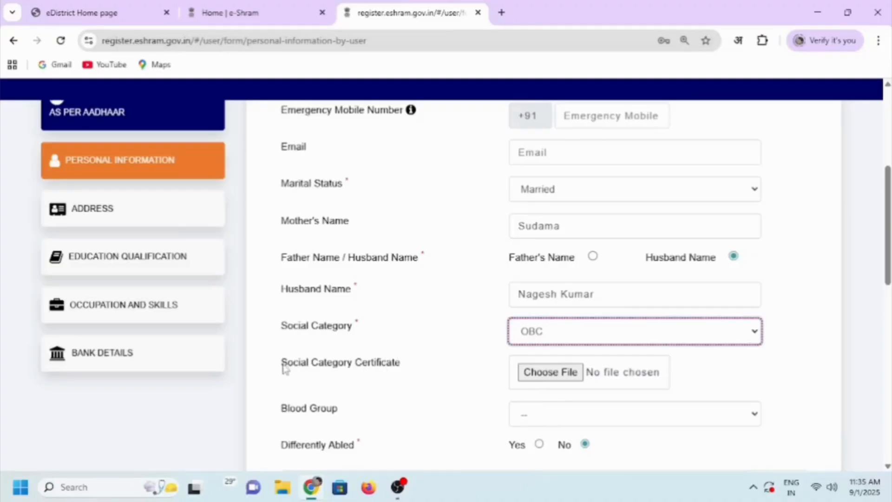
left_click_drag(281, 363, 402, 371)
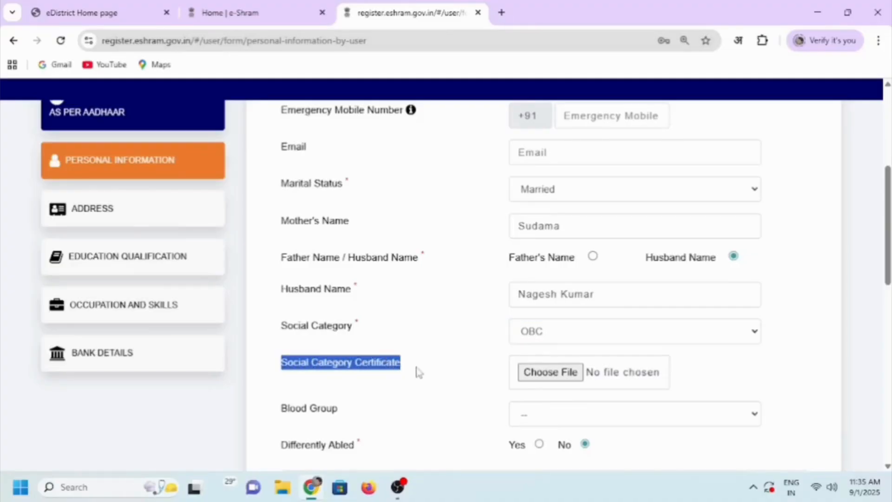
left_click(500, 371)
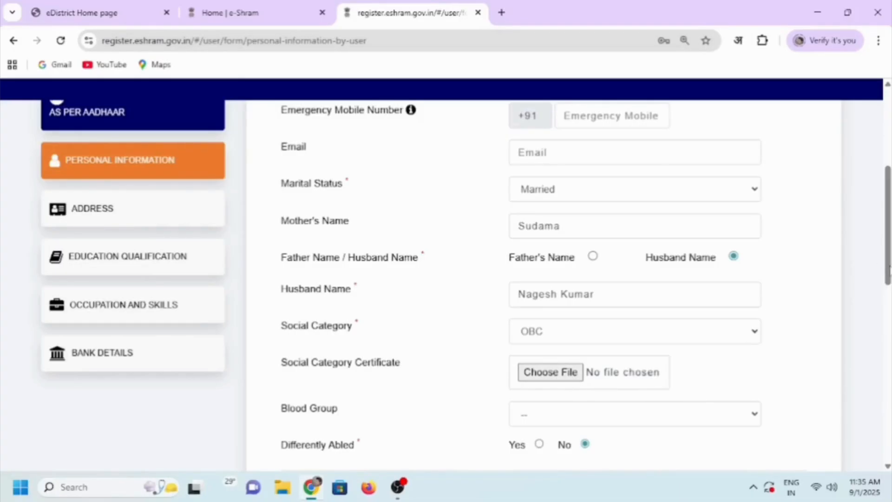
- Examine the Blood Group choices and the Differently Abled answer in the personal information
left_click(637, 420)
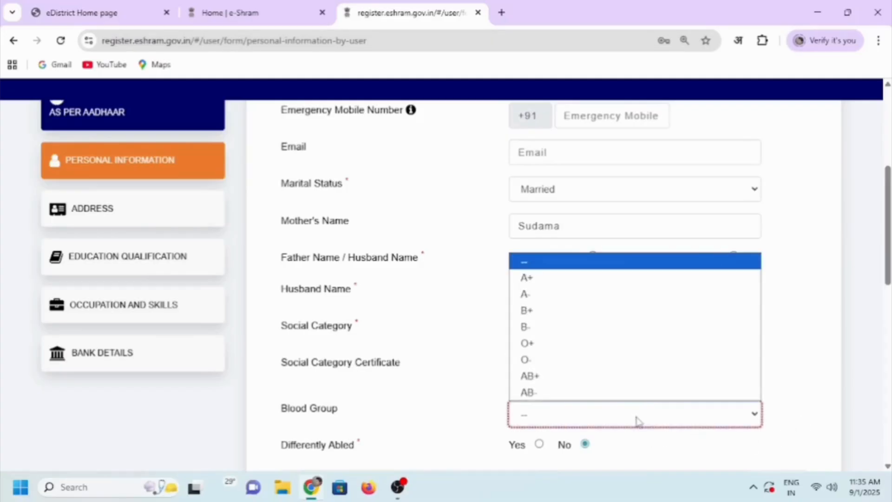
left_click(637, 420)
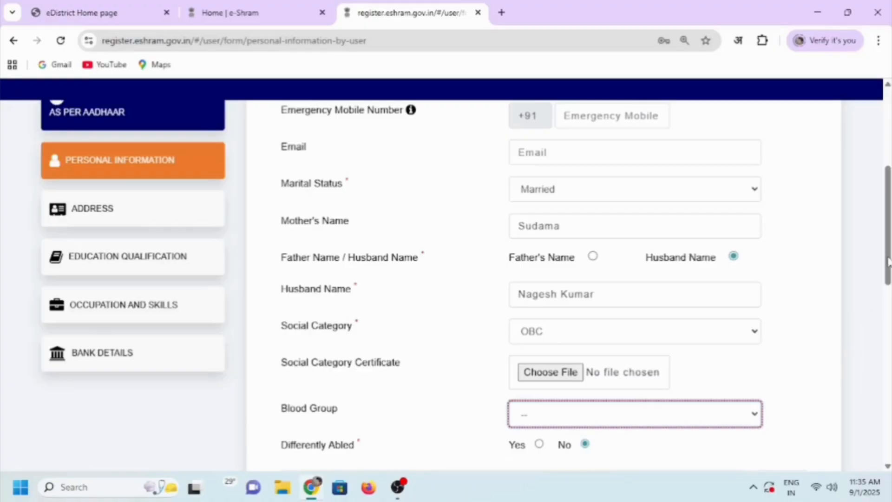
scroll(883, 257, "down", 2)
scroll(883, 256, "down", 2)
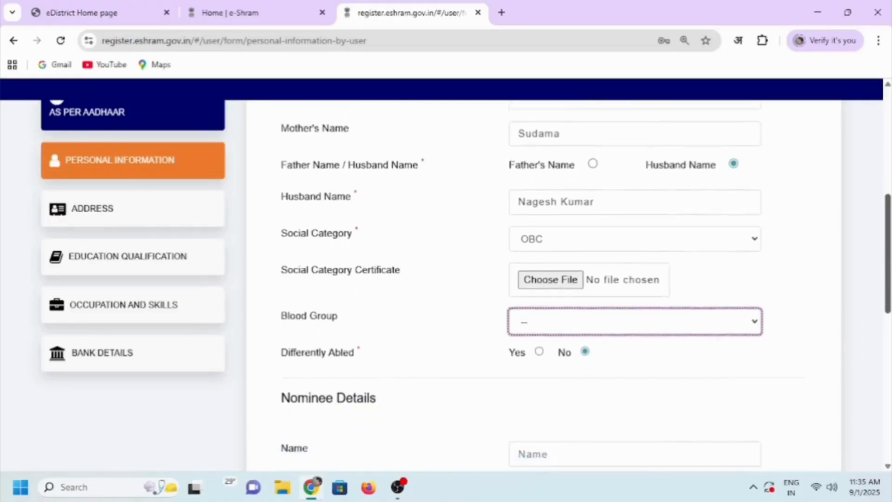
scroll(325, 232, "down", 3)
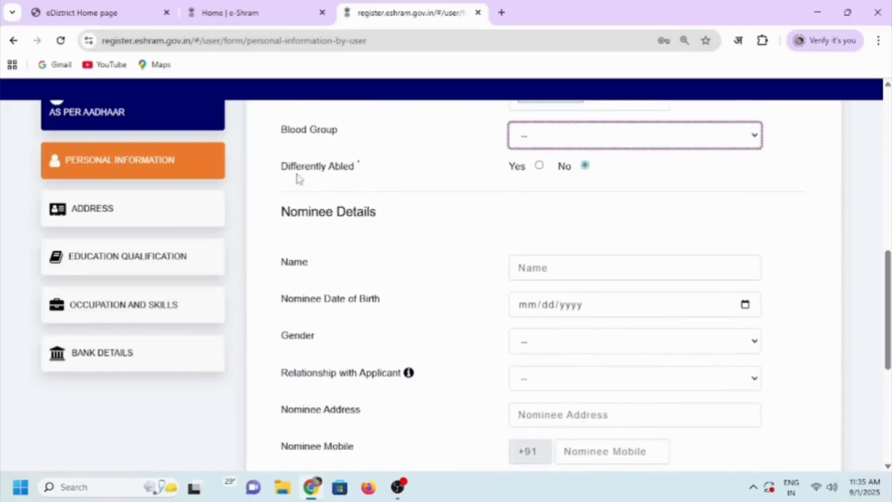
left_click_drag(281, 171, 349, 171)
left_click(386, 173)
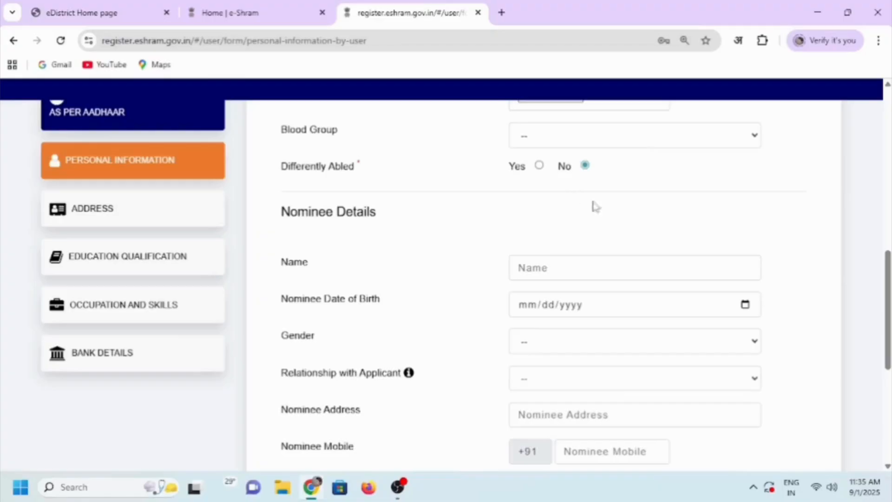
- Enter the nominee's full name in the Nominee Details section
left_click_drag(889, 287, 890, 311)
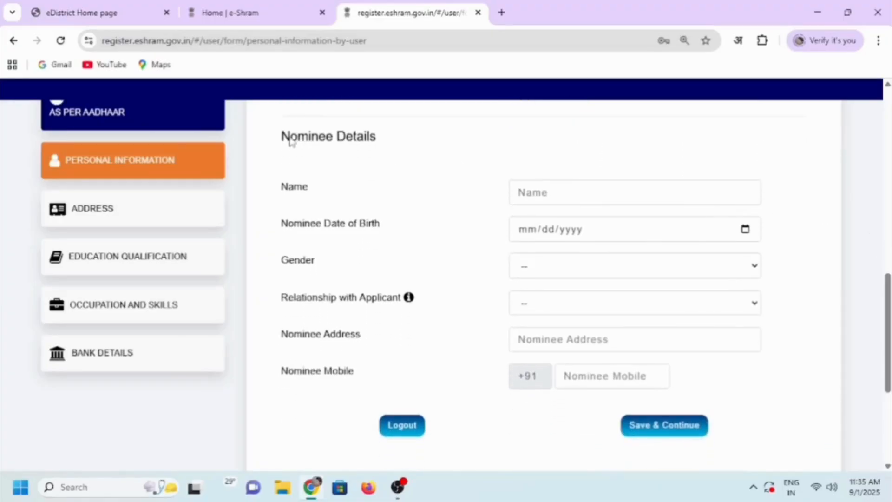
left_click_drag(283, 137, 381, 141)
left_click(380, 142)
left_click(549, 192)
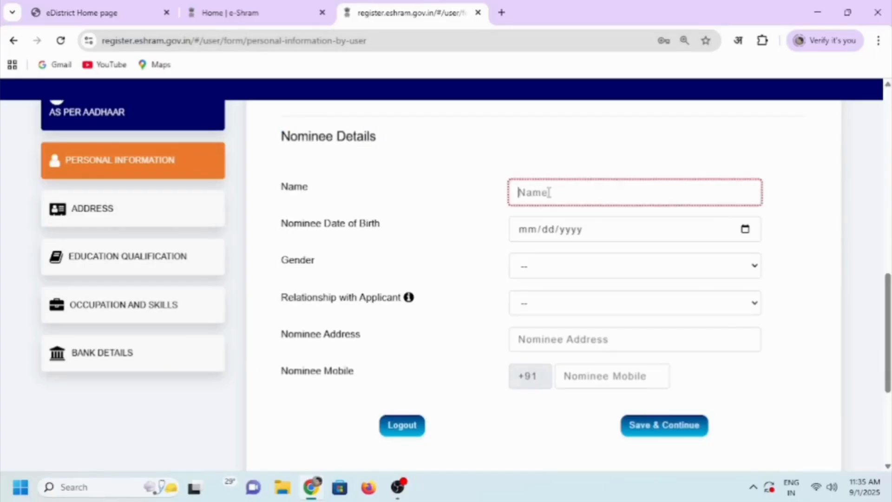
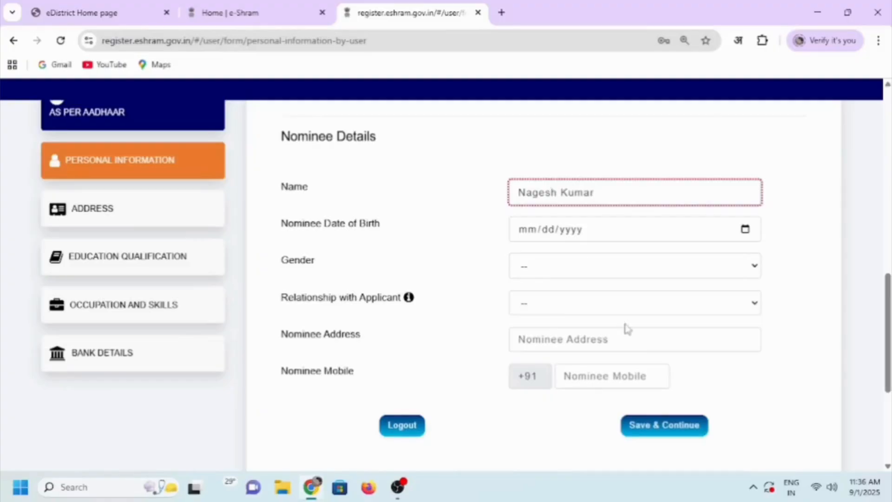
- Pick the nominee's date of birth from the calendar in the Nominee Details section
left_click(522, 230)
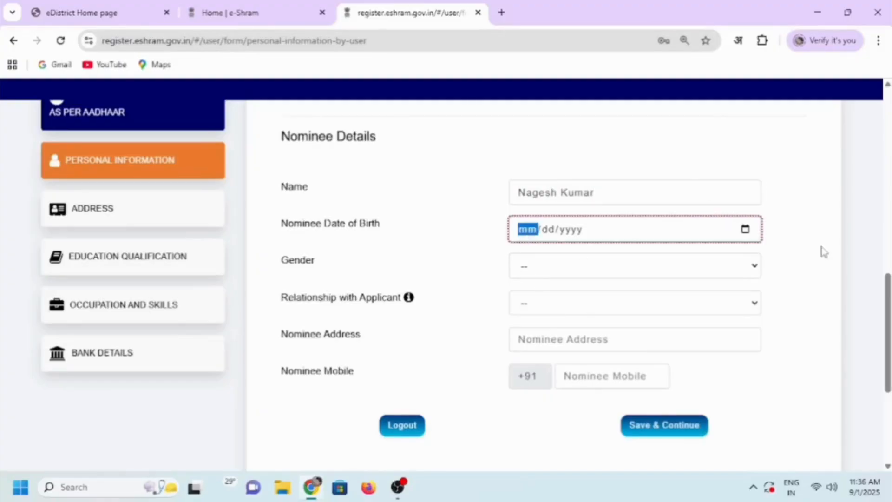
left_click(745, 229)
left_click(586, 259)
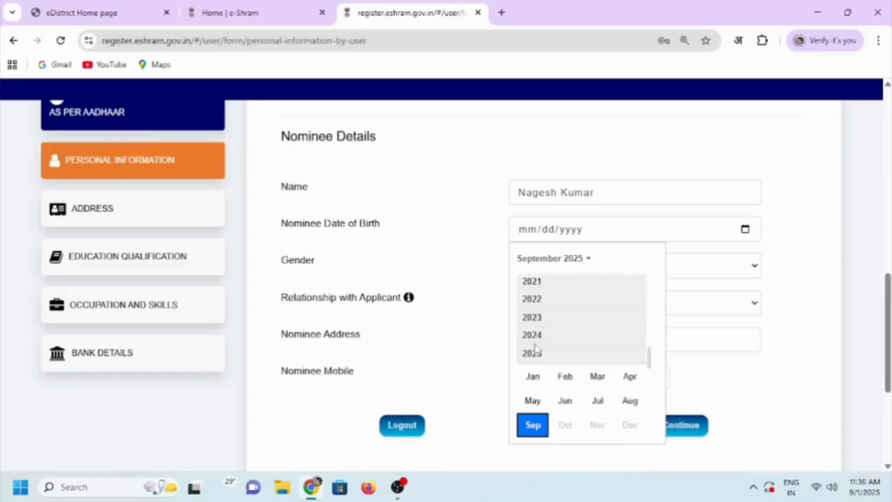
scroll(534, 309, "up", 3)
scroll(537, 310, "up", 5)
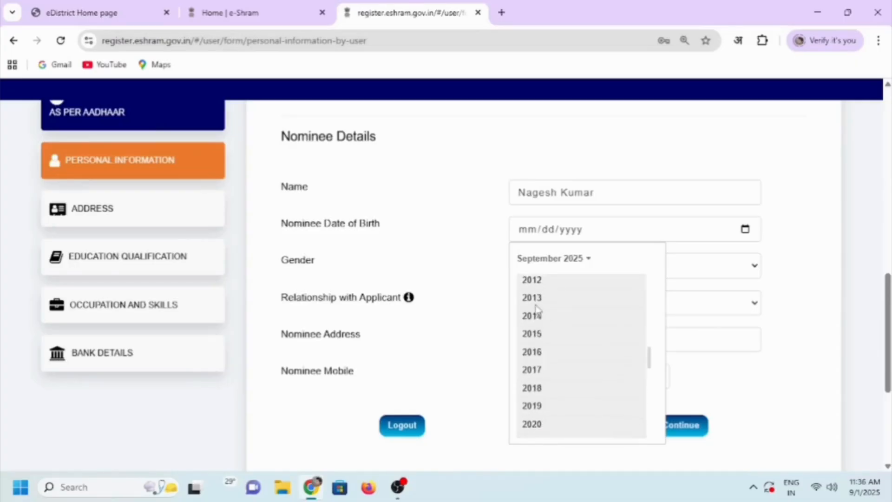
scroll(538, 310, "up", 1)
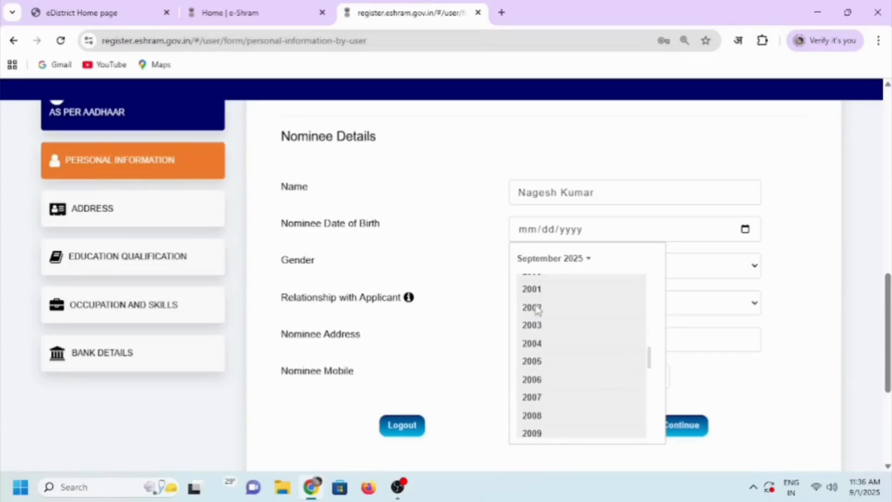
scroll(534, 309, "up", 3)
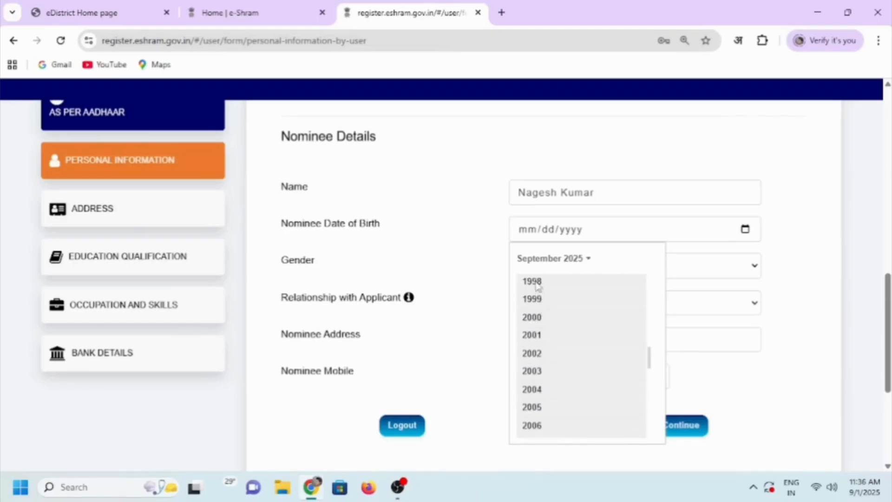
left_click(537, 285)
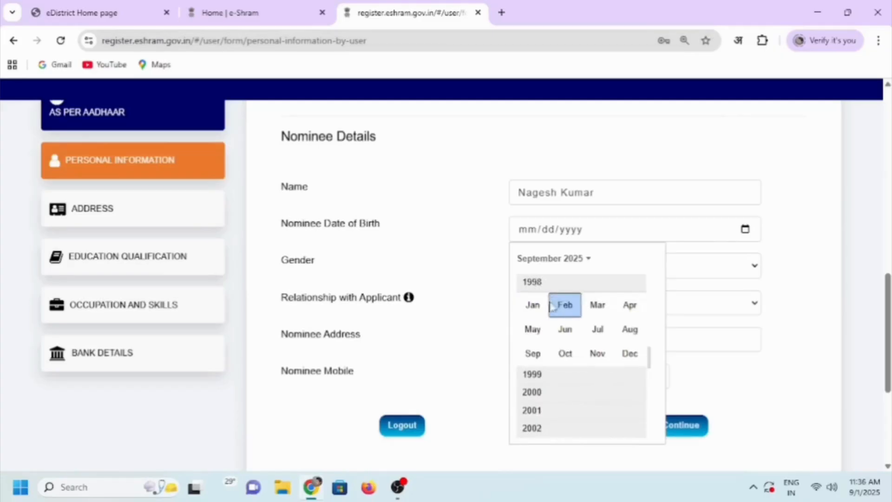
left_click(543, 306)
left_click(604, 307)
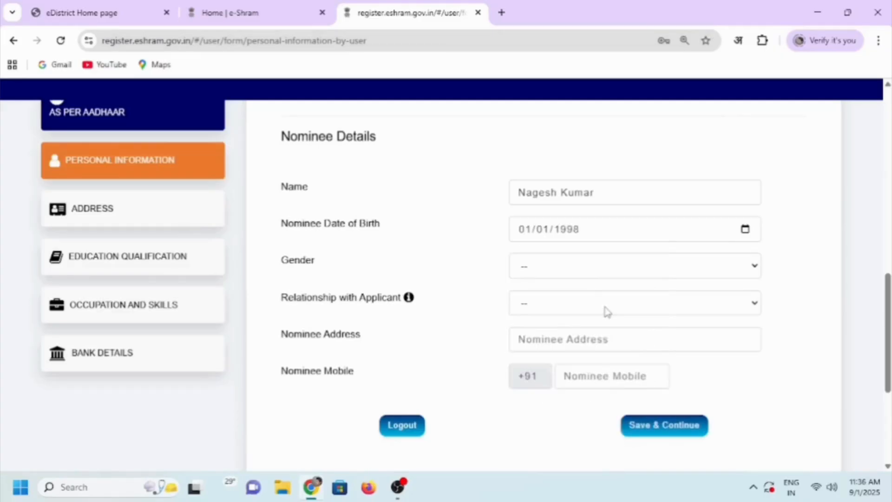
- Set the nominee's gender to Male and the relationship with the applicant to Husband
left_click(595, 275)
left_click(549, 320)
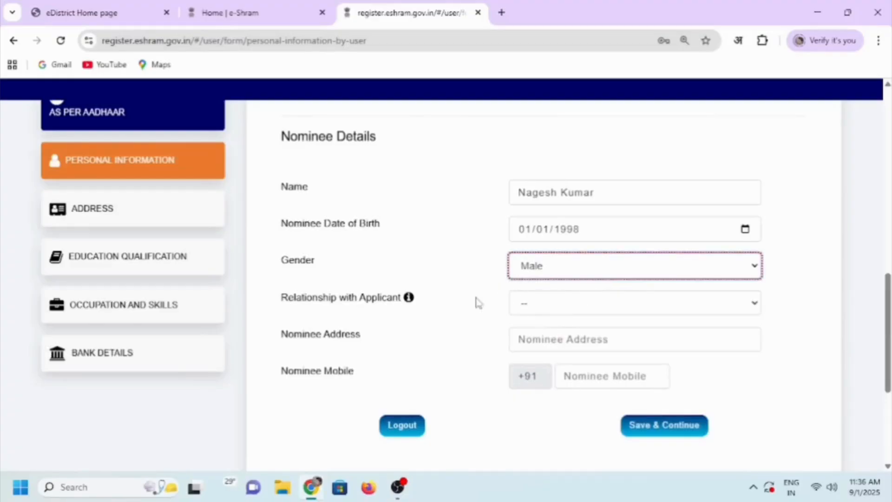
left_click(543, 311)
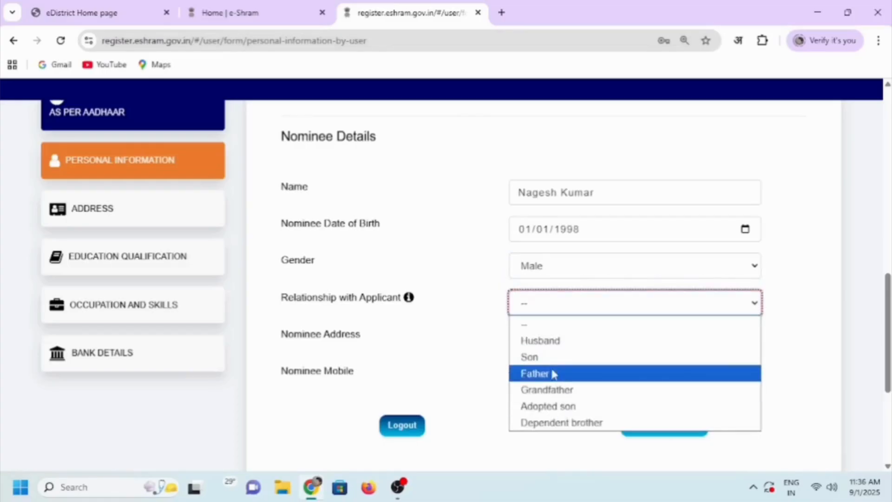
left_click(553, 342)
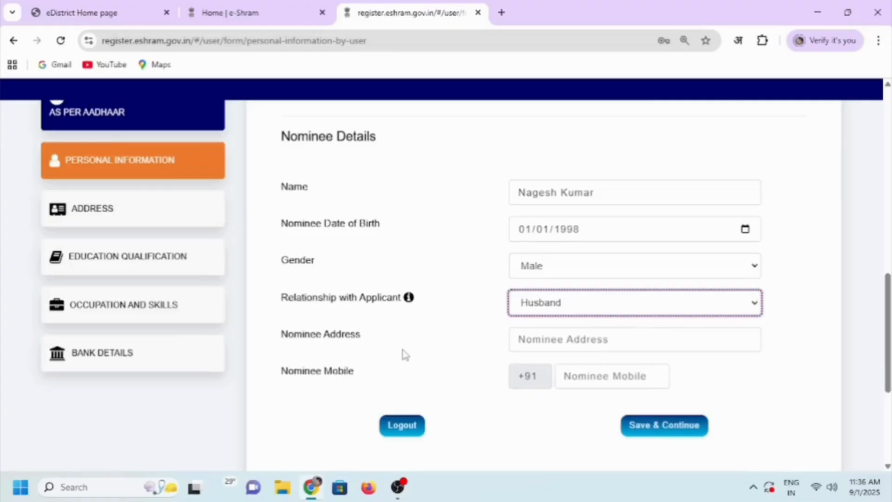
- Fill in the nominee's address with the village, post office and district
left_click(549, 336)
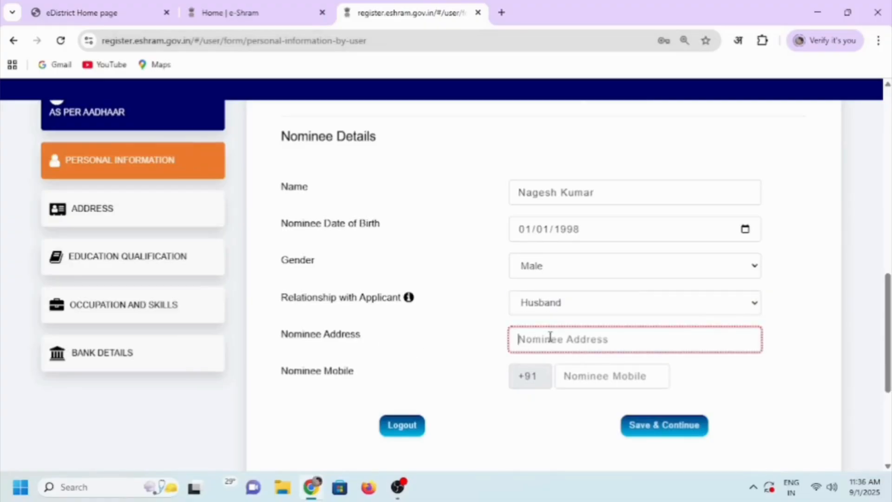
type("Vill xxxxxxxxxx")
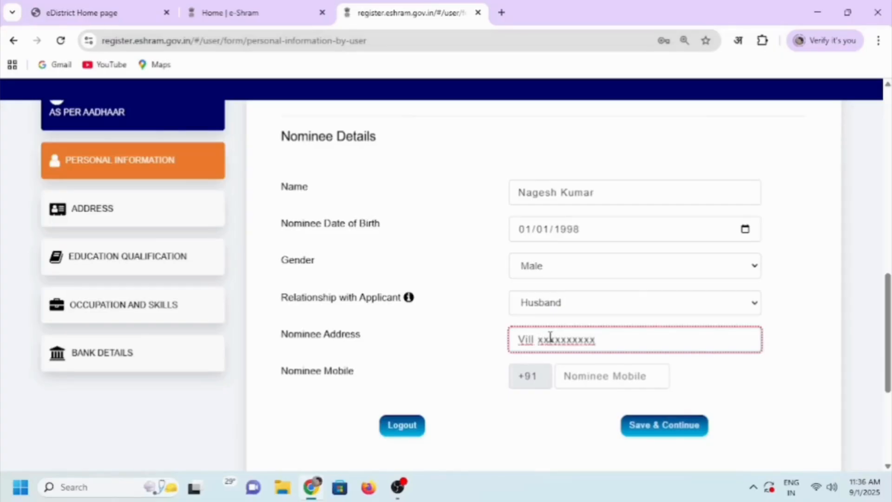
type(" Post xxxxxxxx")
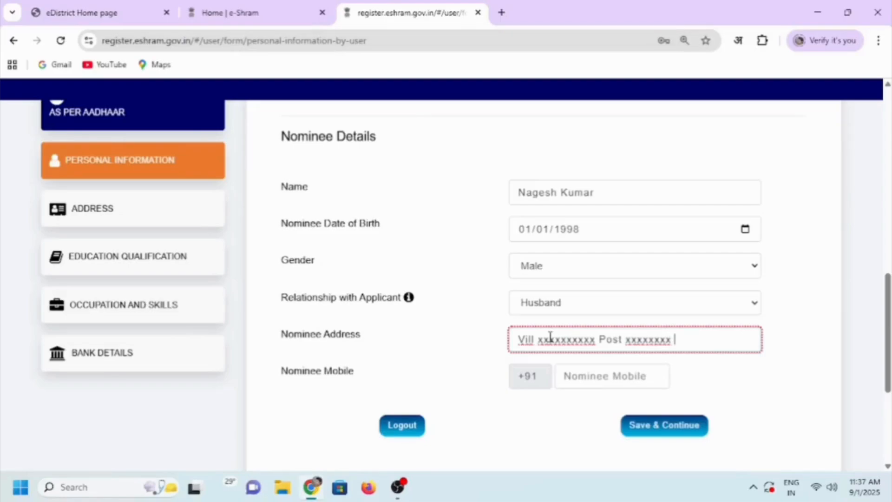
type(" Distxxxxxx")
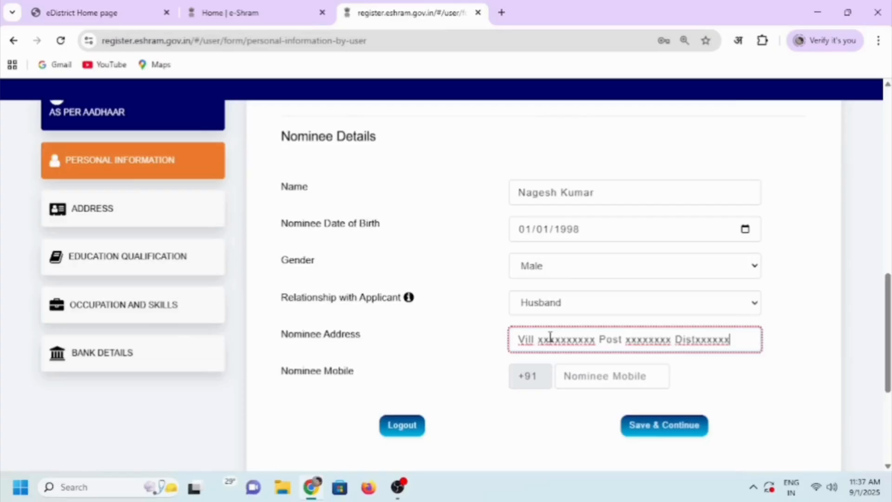
- Leave the nominee's mobile number blank, save the personal information and continue to the address section
left_click(638, 376)
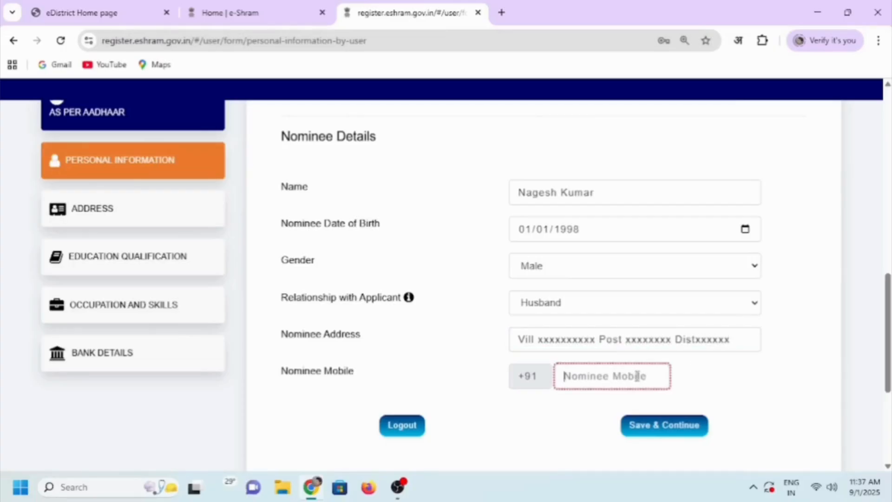
left_click(587, 403)
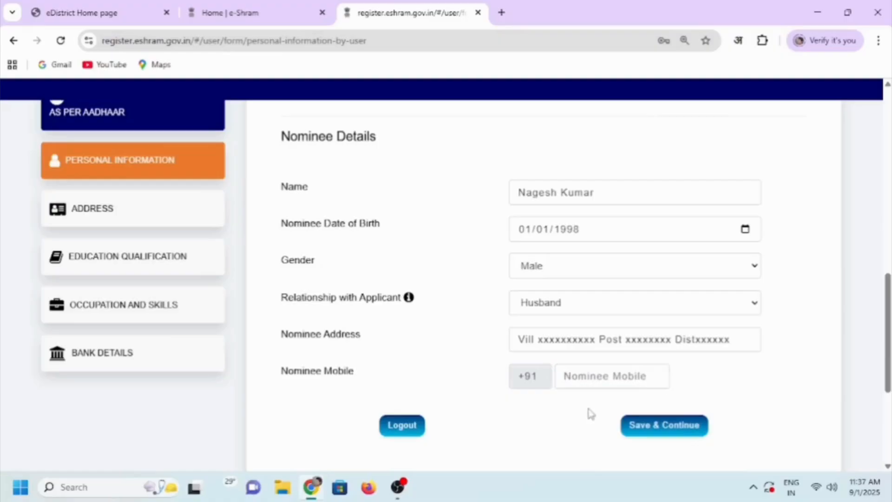
left_click(657, 427)
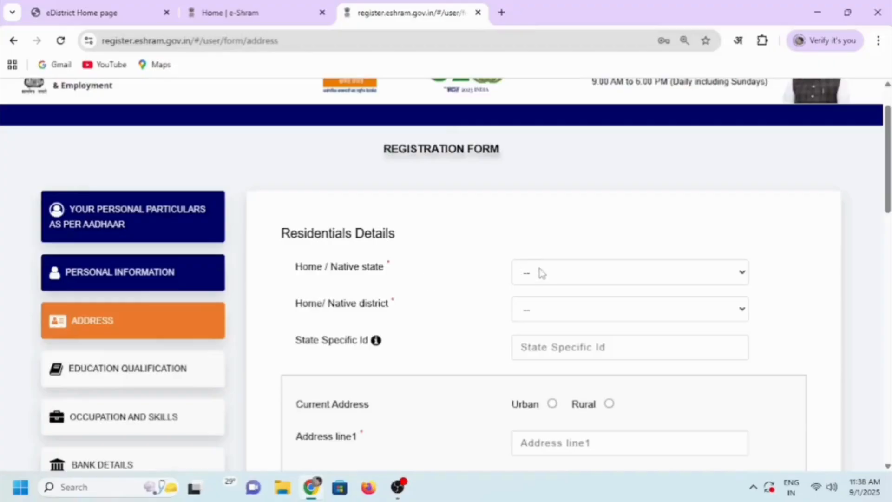
- Set the home state to Uttar Pradesh and choose the home district, leaving State Specific Id blank
left_click(547, 278)
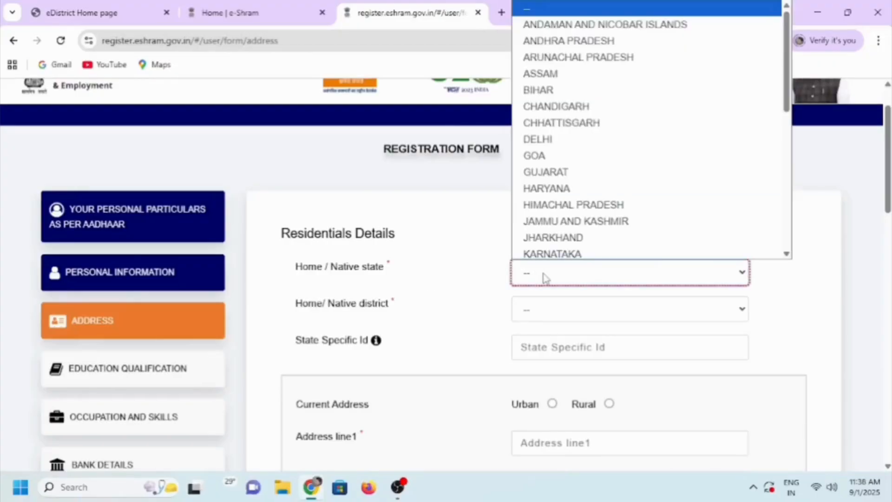
key("u")
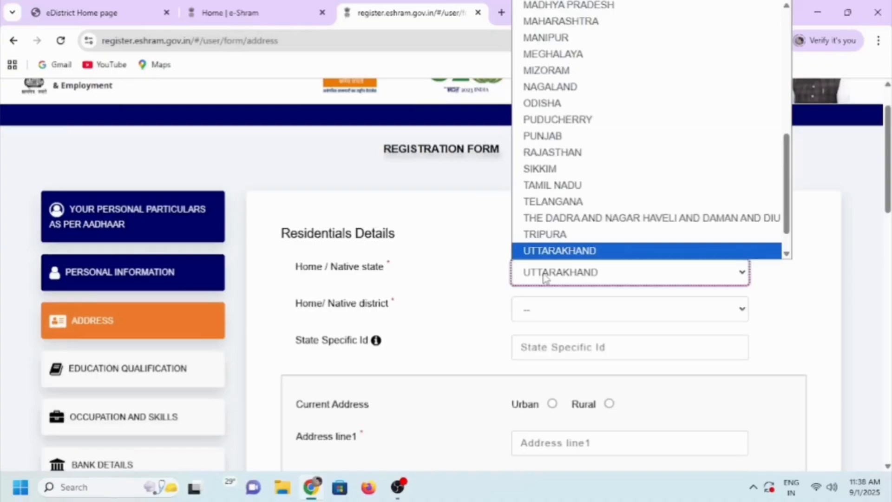
key("u")
key("Return")
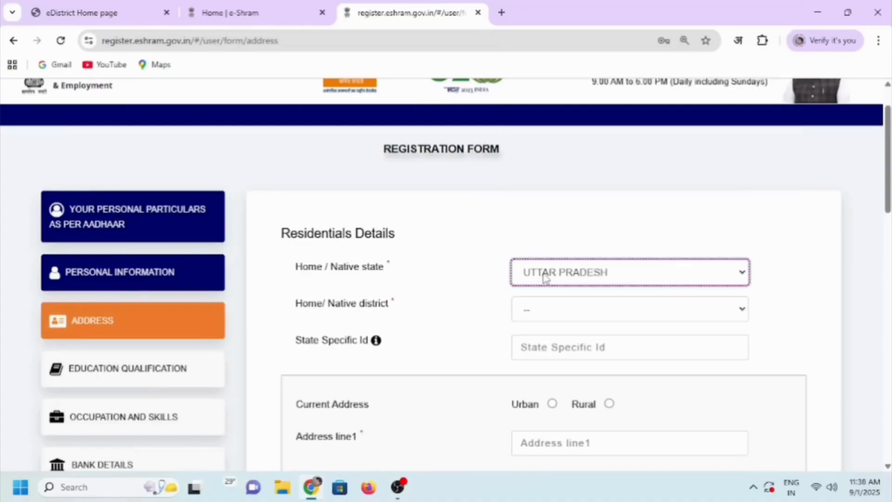
left_click(537, 308)
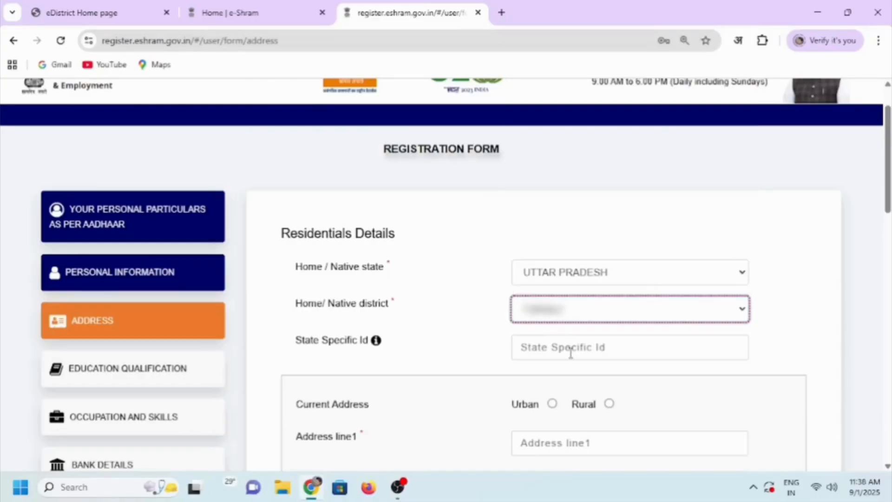
left_click(570, 353)
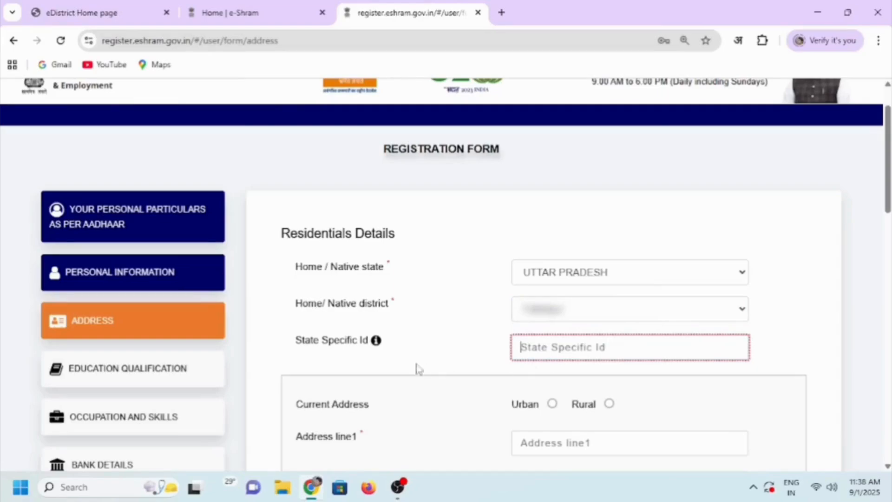
mouse_move(376, 343)
left_click(462, 355)
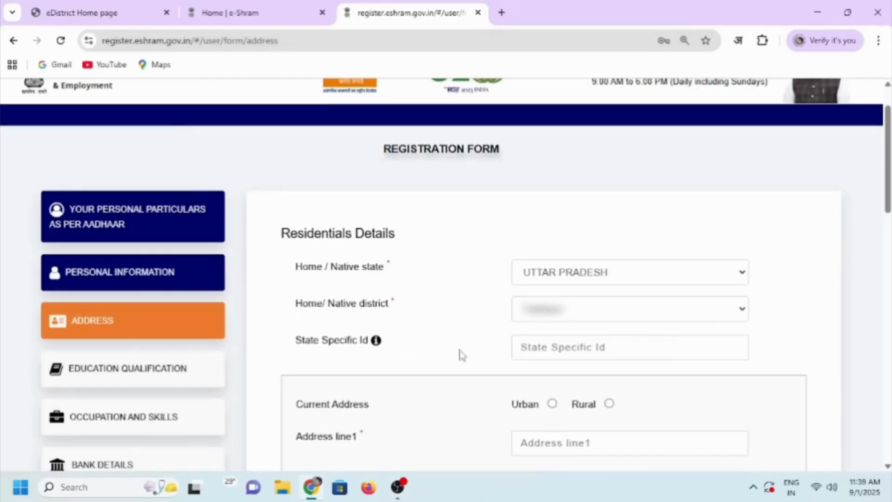
- Mark the current address as Rural and fill in its Address line1 with the applicant's village
scroll(462, 355, "down", 5)
left_click_drag(299, 143, 385, 146)
left_click(559, 145)
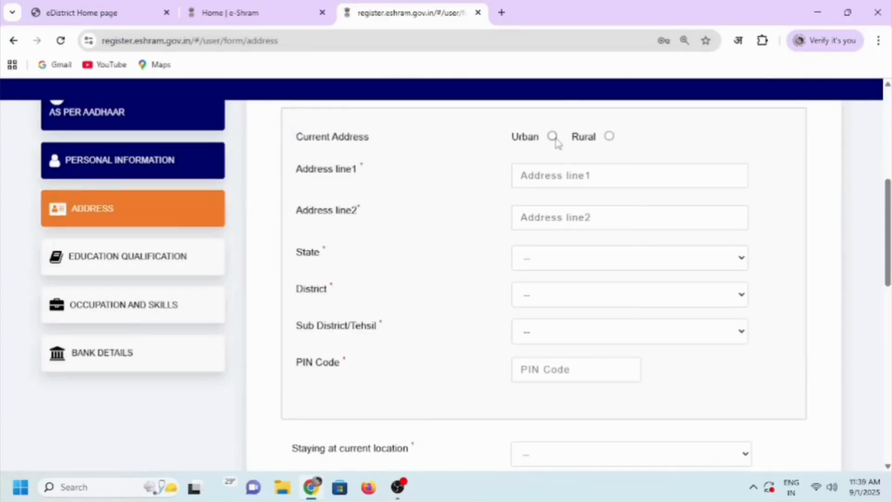
left_click(610, 137)
left_click(568, 177)
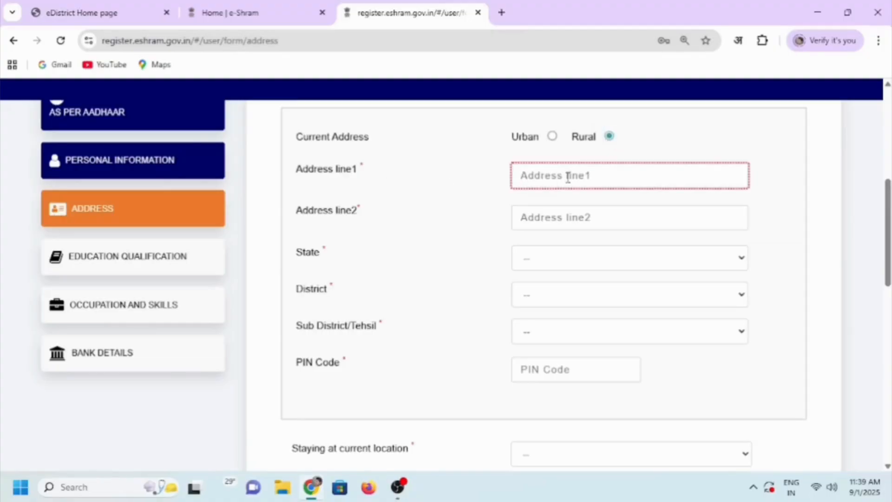
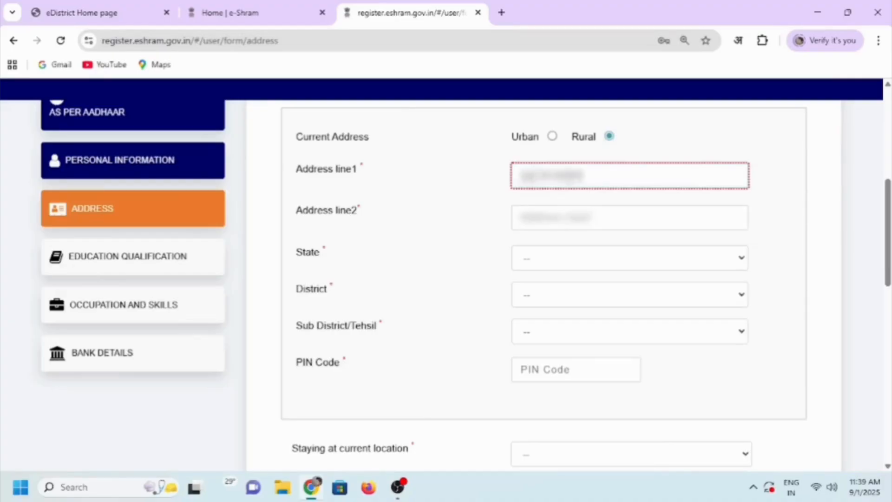
- Fill in Address line2 of the current address with the applicant's post office
left_click(567, 216)
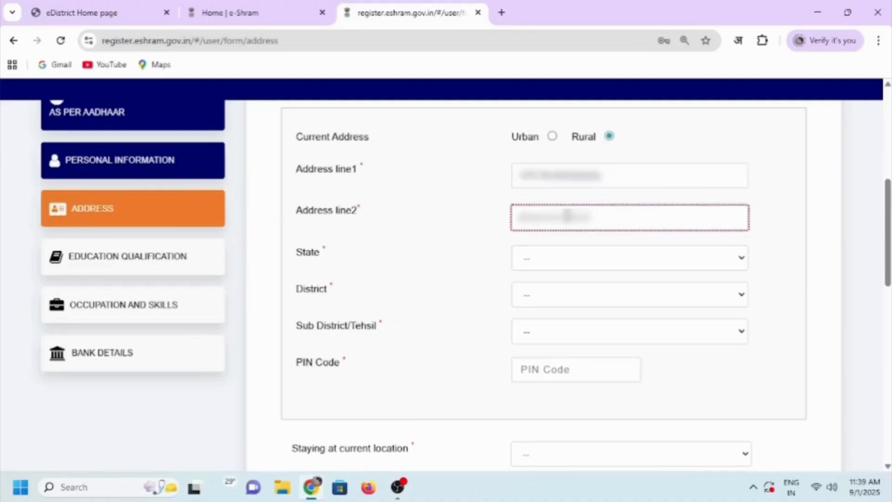
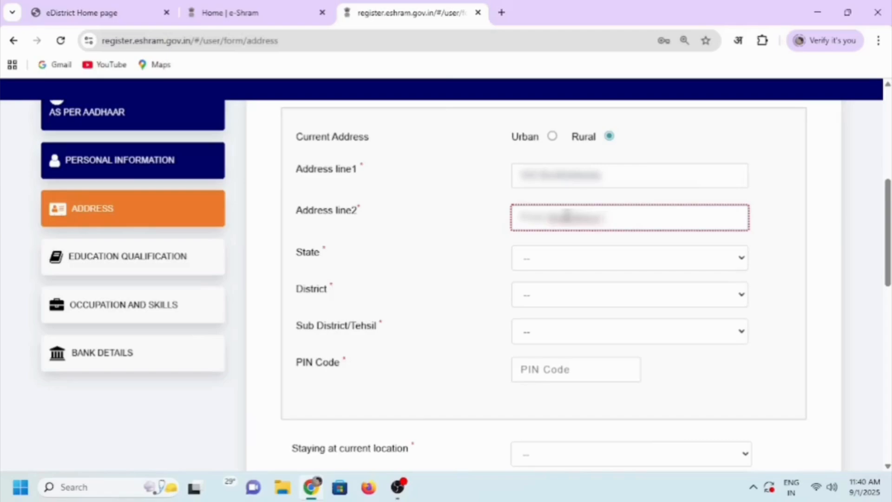
left_click(472, 242)
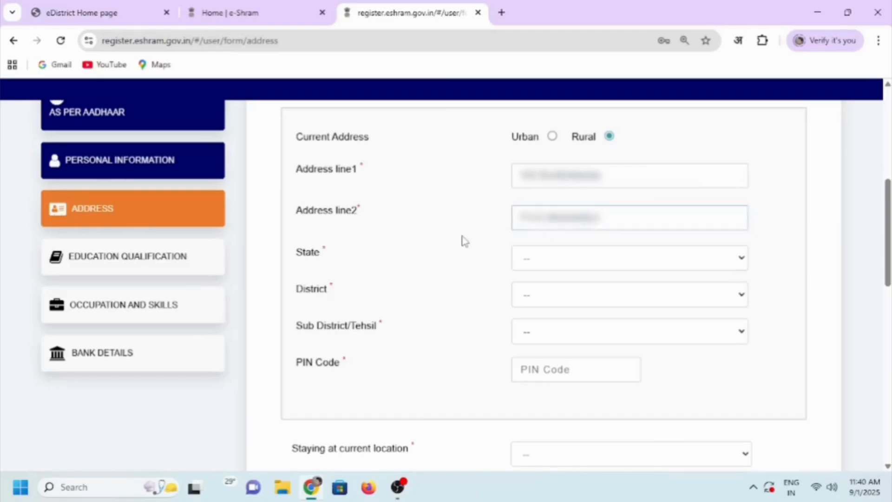
- Set the current address's state to Uttar Pradesh, choose the district and tehsil, and enter the postal PIN code
left_click(531, 261)
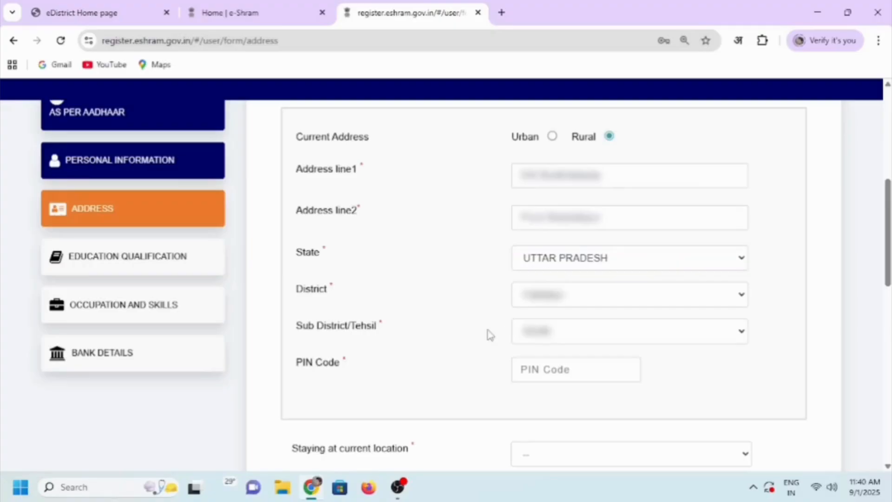
left_click(614, 378)
type("21265")
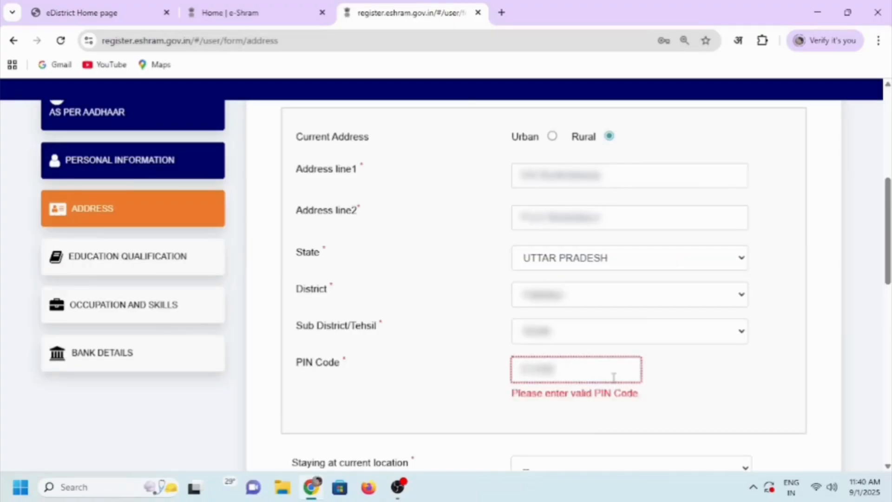
type("5")
left_click(623, 399)
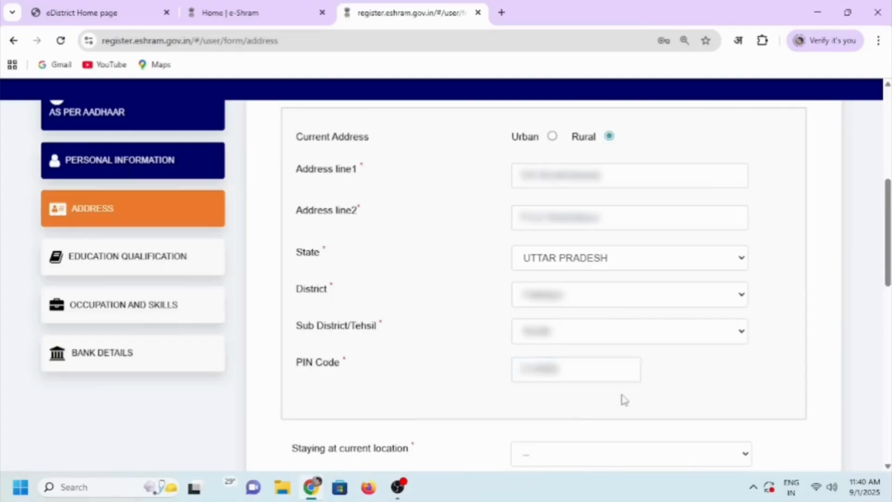
- Set the duration of staying at the current location to 4-5 years
scroll(623, 400, "down", 5)
left_click_drag(292, 137, 400, 140)
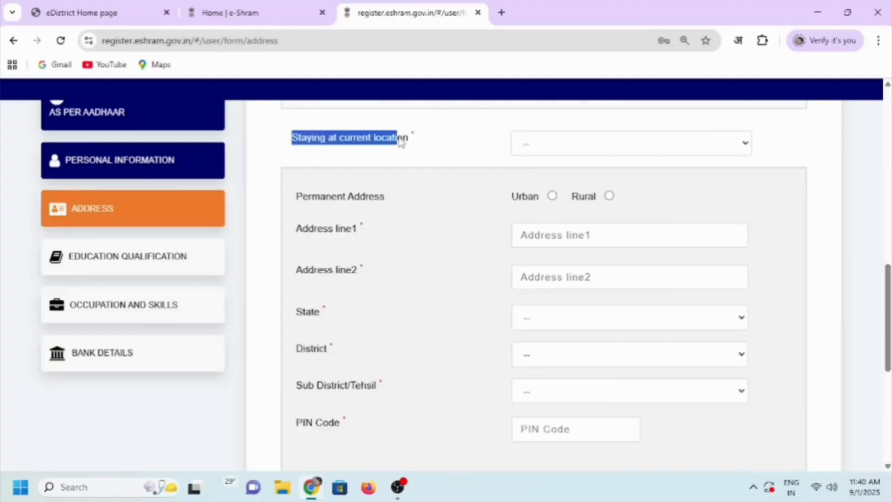
left_click(423, 144)
left_click(552, 148)
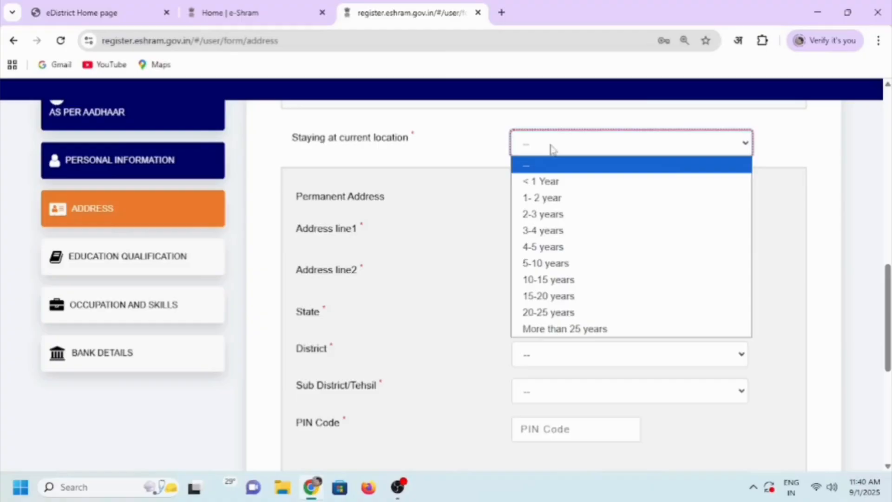
left_click(560, 250)
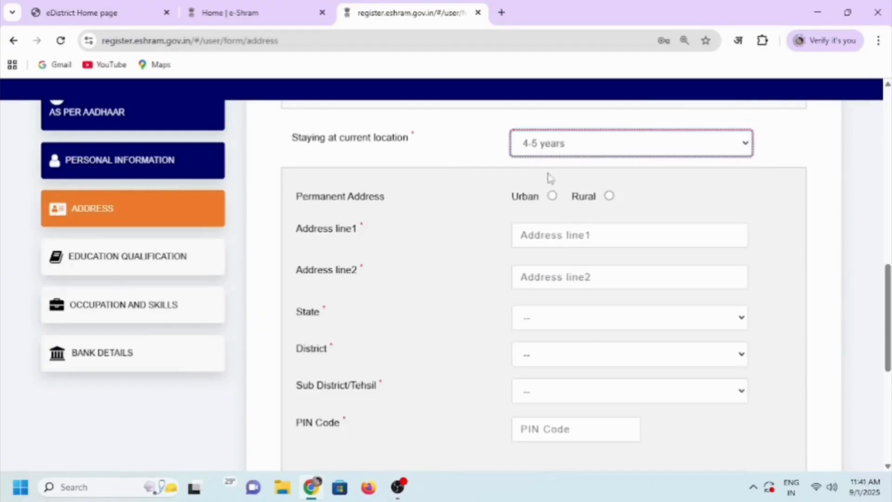
- Mark the permanent address as Rural, fill in its address lines, state, district, tehsil and postal PIN code, and save the address section
left_click(609, 197)
left_click(597, 240)
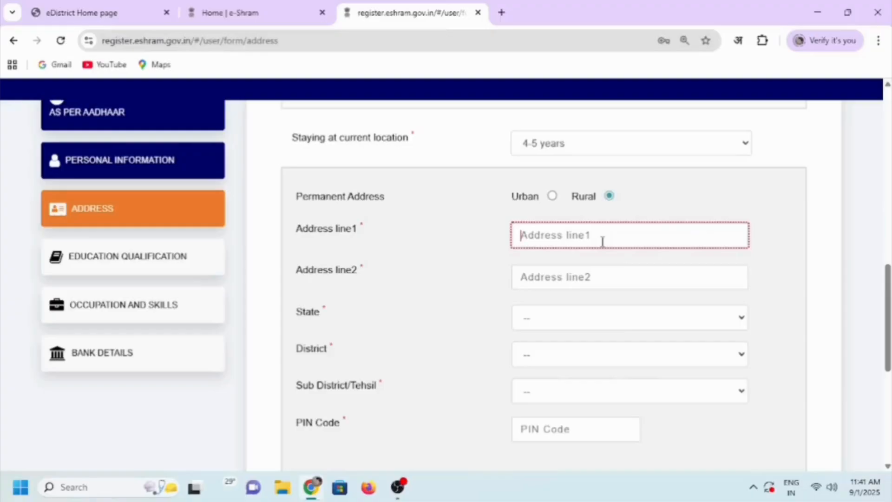
type("V")
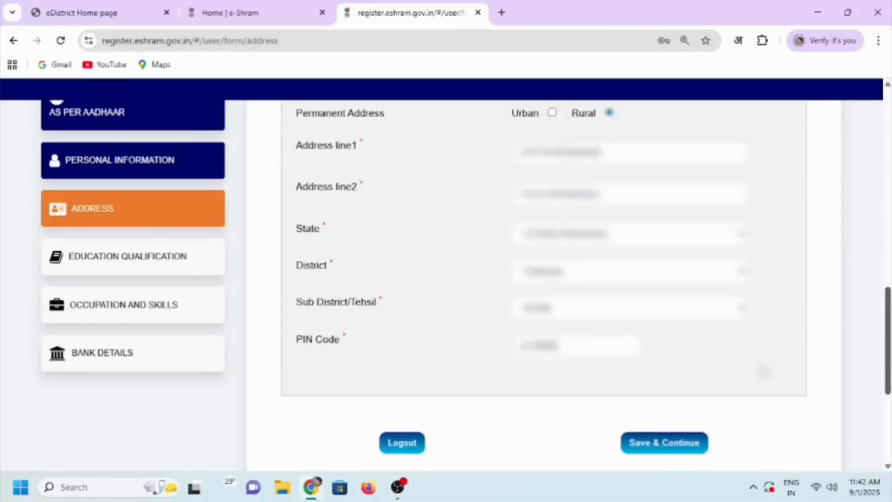
left_click(665, 455)
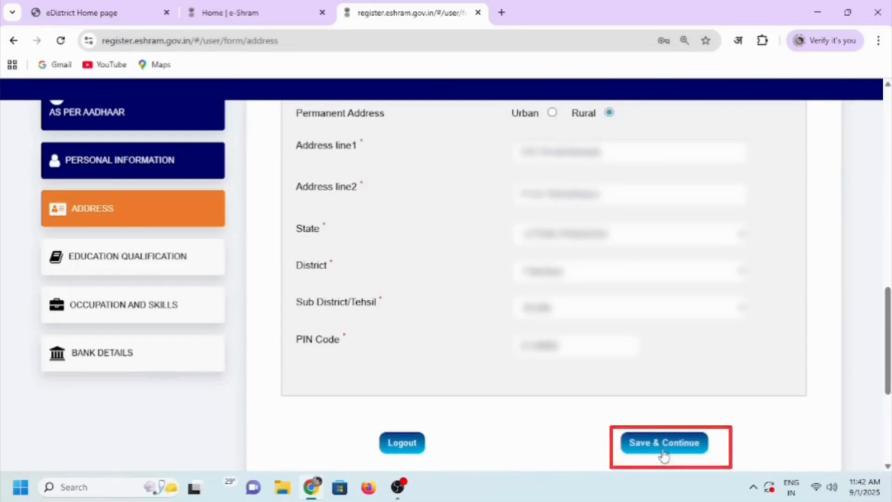
- Set the Education Qualification to Secondary without attaching an education certificate
scroll(889, 275, "down", 2)
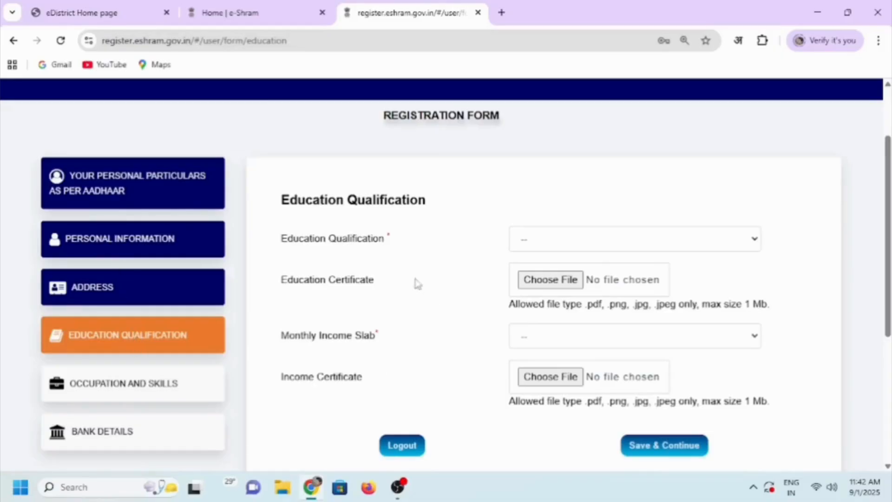
left_click_drag(285, 199, 436, 211)
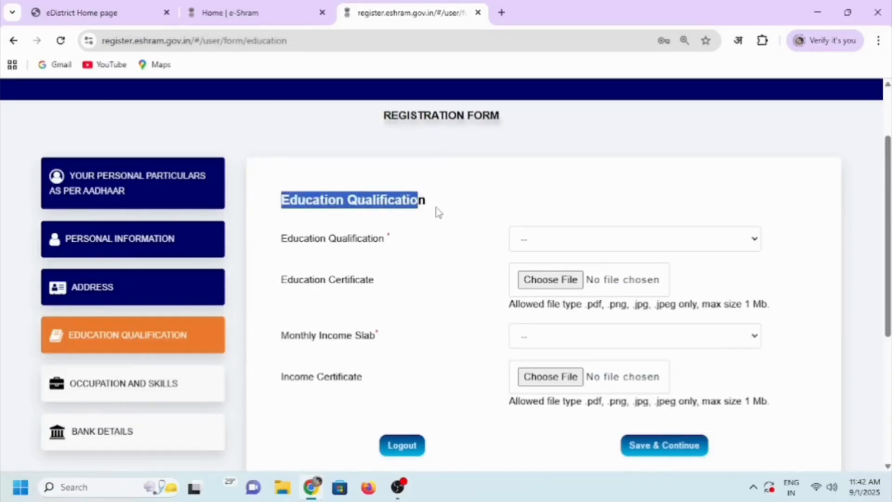
left_click(439, 212)
left_click(571, 245)
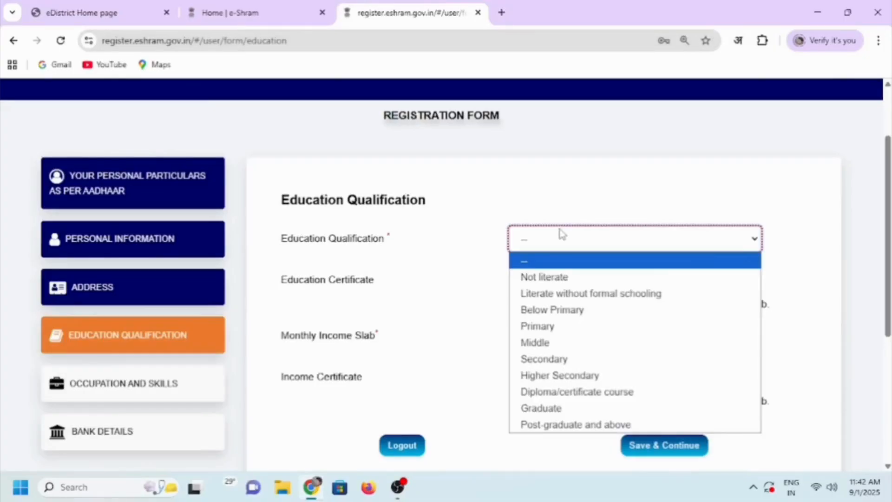
left_click(556, 359)
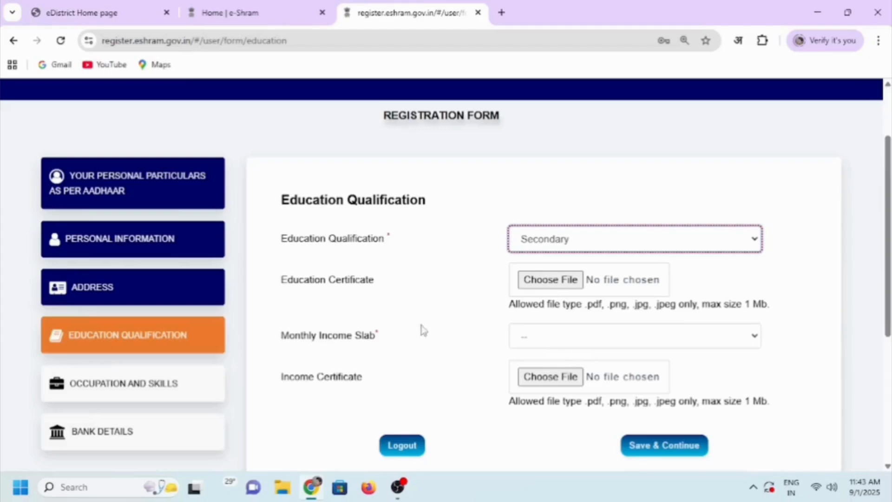
left_click(406, 305)
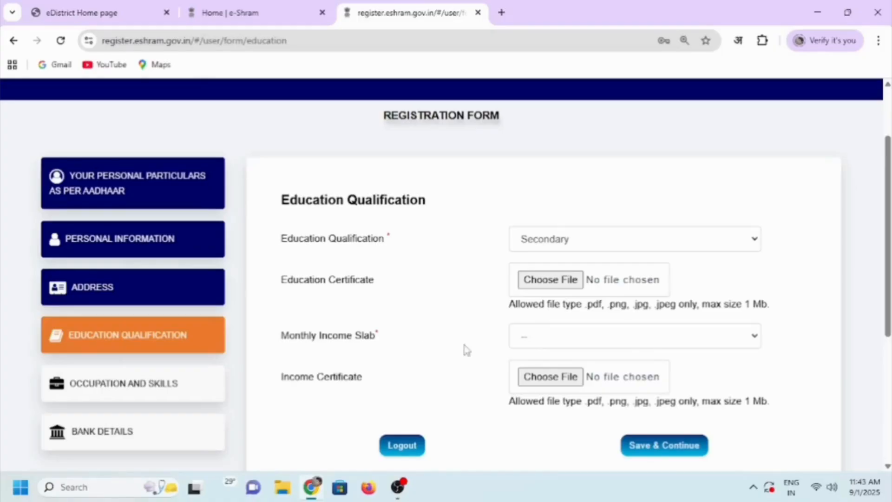
- Set the Monthly Income Slab to 10000 & Below and save the education section without an income certificate
left_click(551, 345)
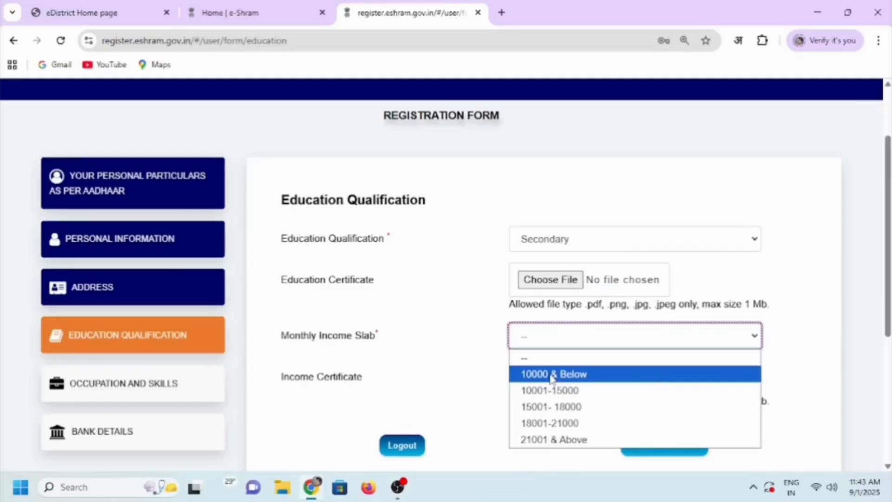
left_click(552, 378)
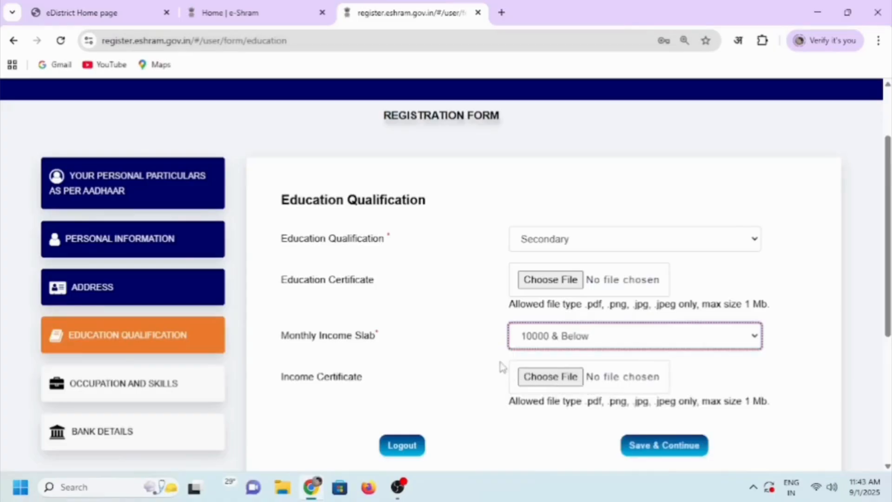
left_click(506, 361)
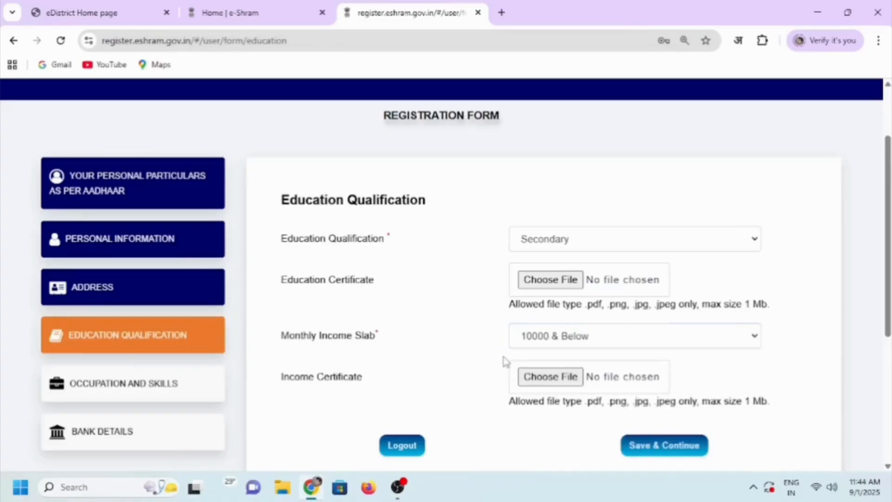
left_click(655, 449)
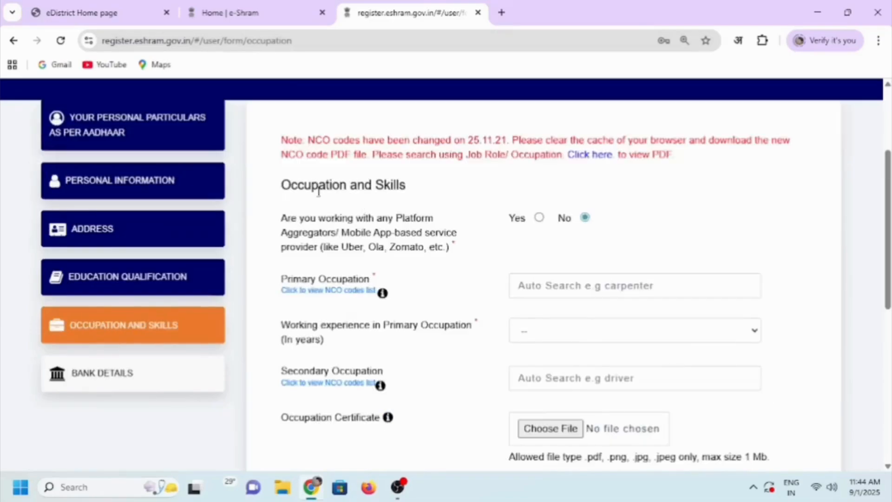
- Choose "Labourer, Agriculture" as the primary occupation and set its working experience to 4 years
left_click_drag(282, 193, 412, 192)
left_click(419, 194)
left_click(588, 291)
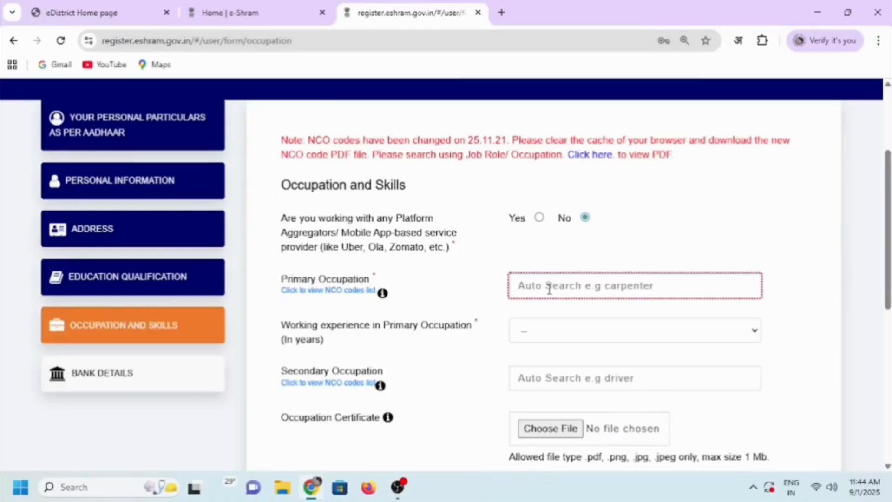
type("A")
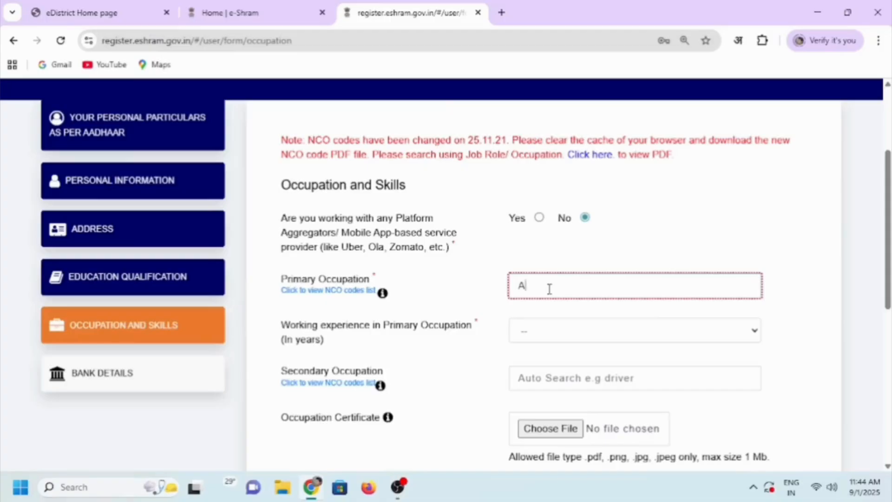
type("gri")
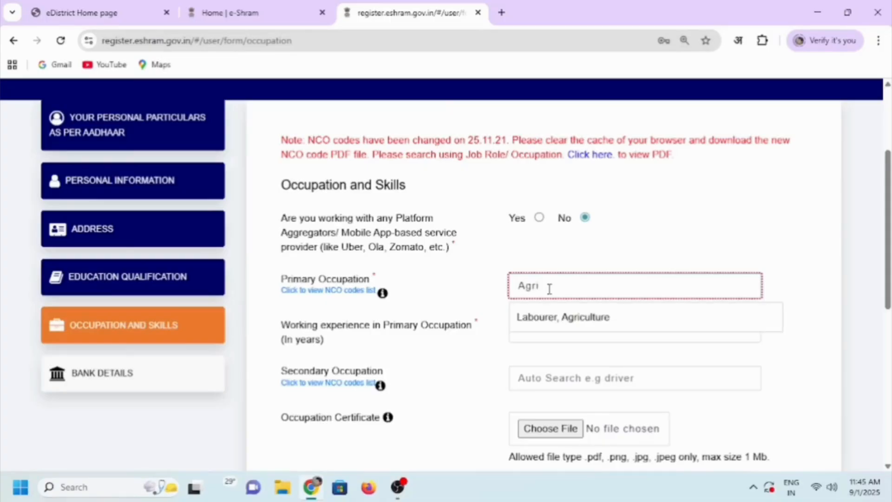
left_click(543, 321)
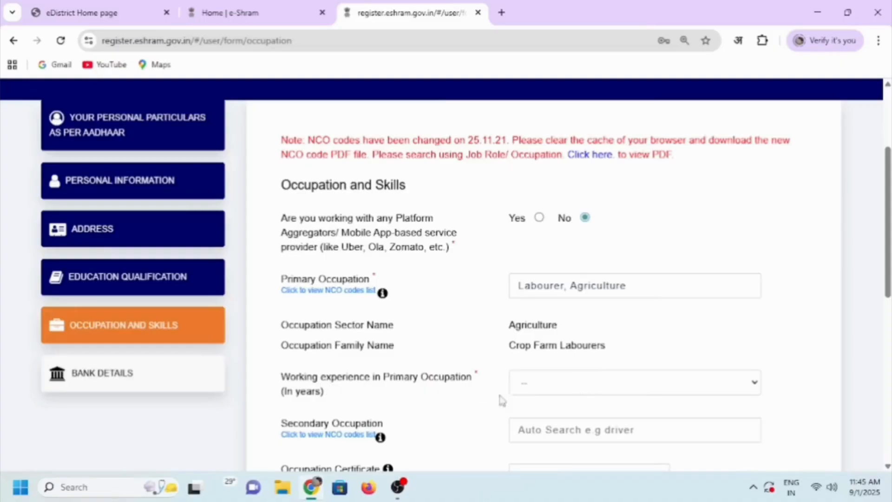
left_click(549, 388)
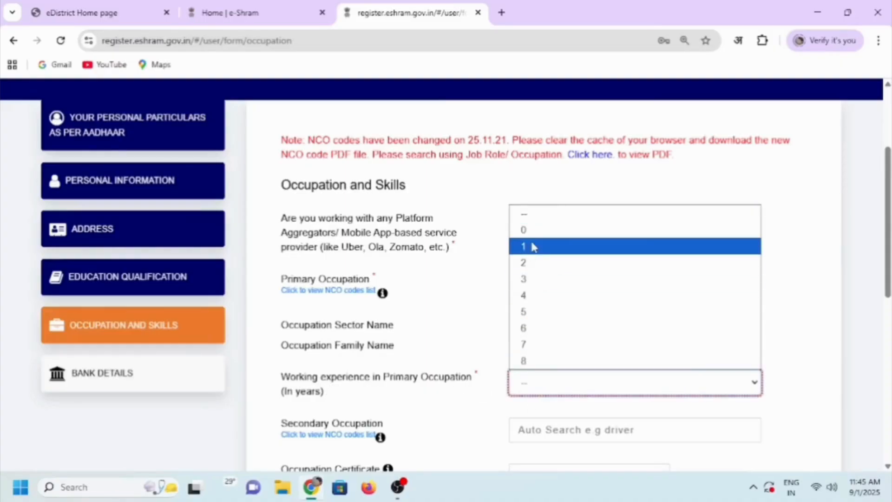
left_click(532, 295)
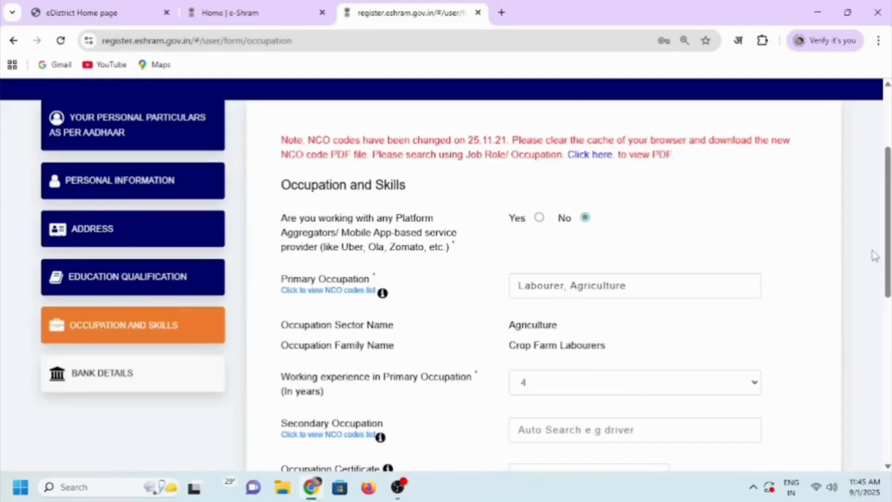
- Search the secondary occupations for "Hou" and choose "Domestic Housekeepers , Others"
left_click_drag(889, 267, 888, 319)
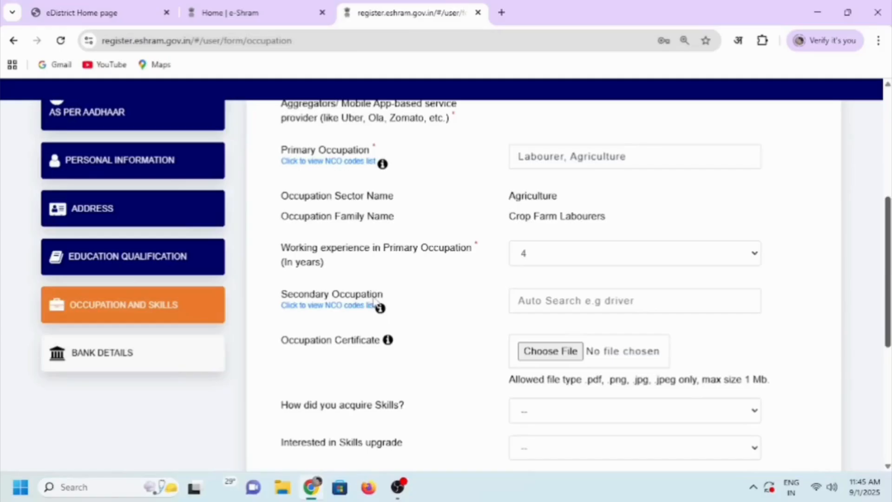
left_click_drag(284, 299, 378, 297)
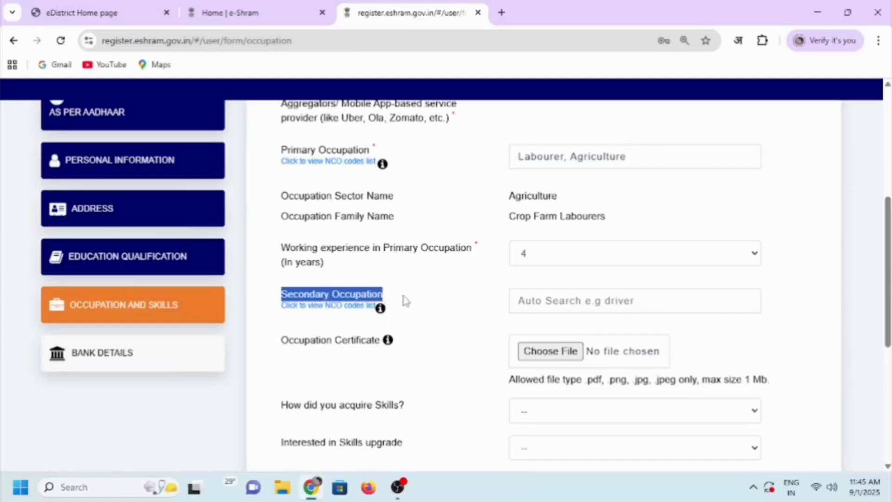
left_click(481, 310)
left_click(605, 305)
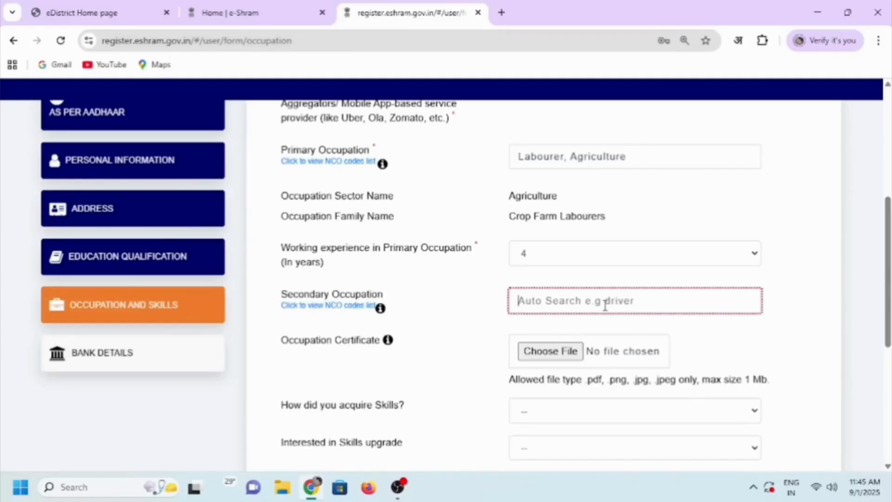
type("Hou")
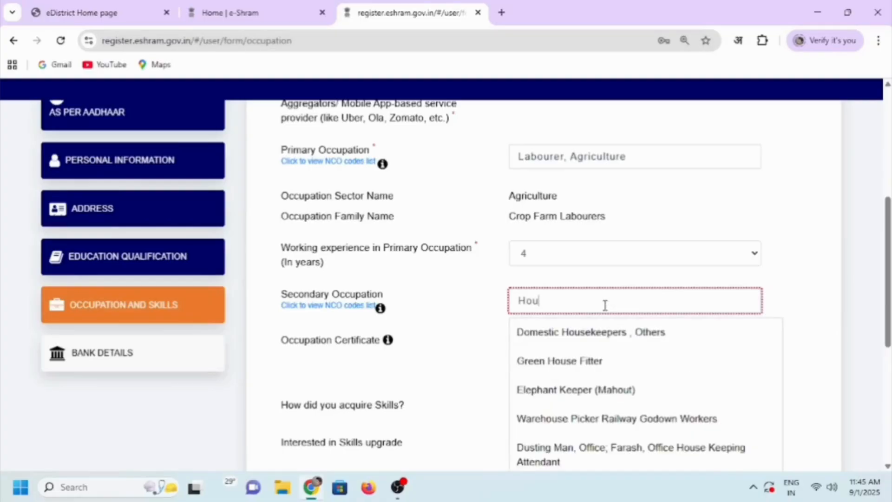
left_click(603, 331)
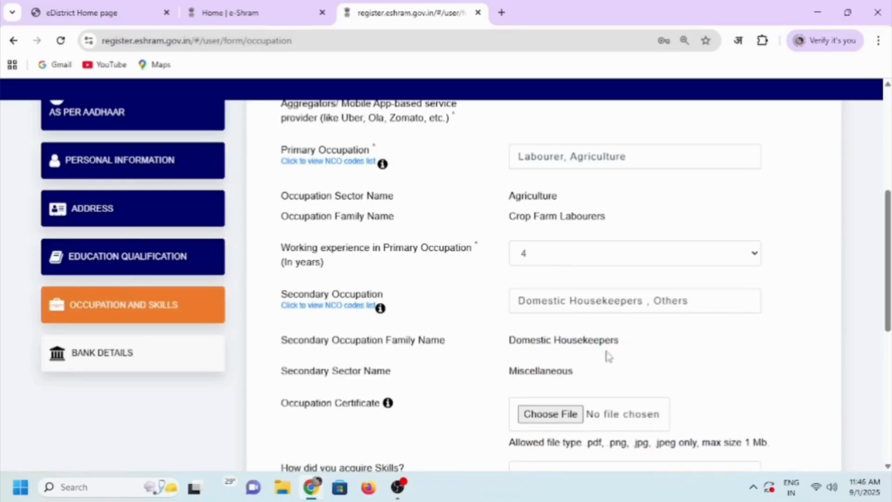
- Set how skills were acquired to "Did not receive any vocational / Technical training" and Sub Skills to Self-Learning
left_click(559, 328)
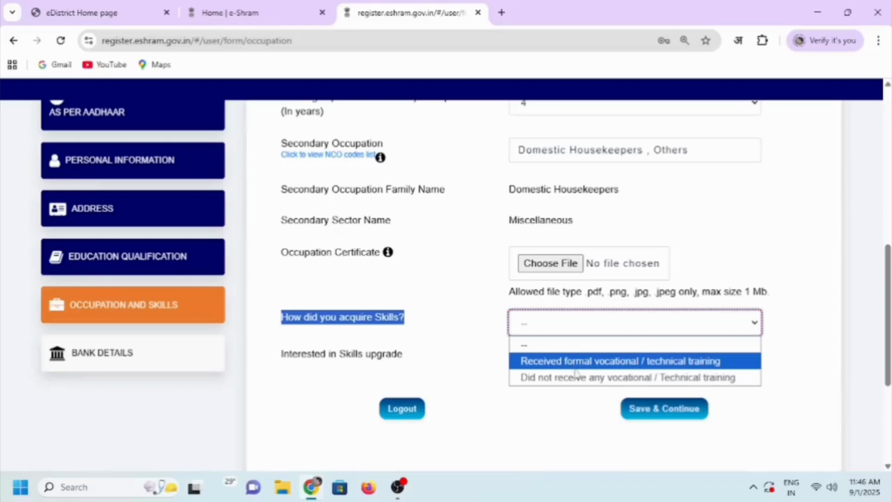
left_click(577, 384)
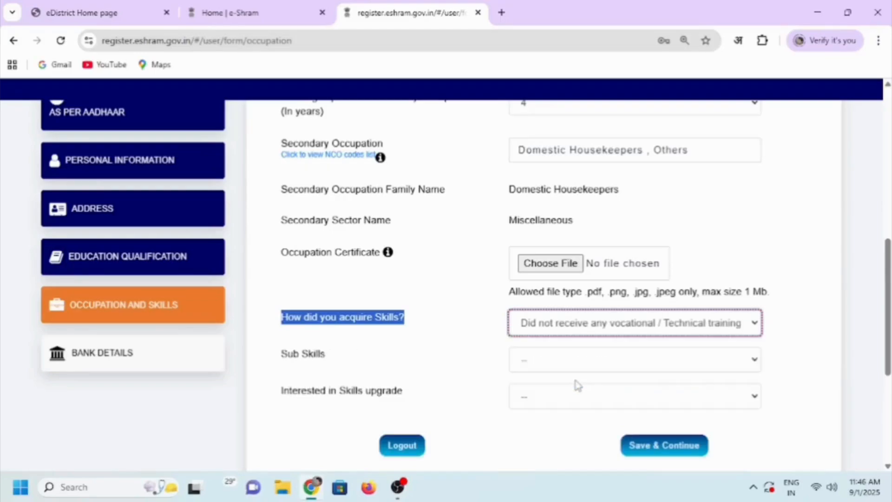
left_click_drag(282, 355, 351, 358)
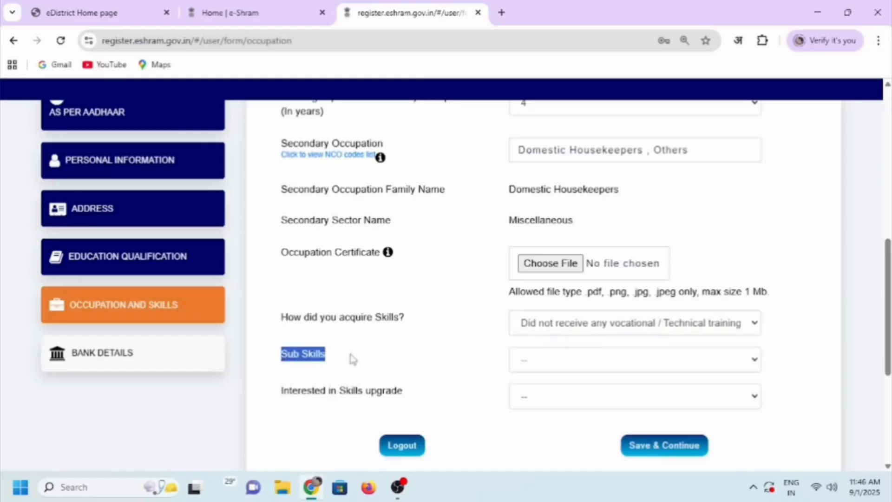
left_click(354, 358)
left_click(543, 361)
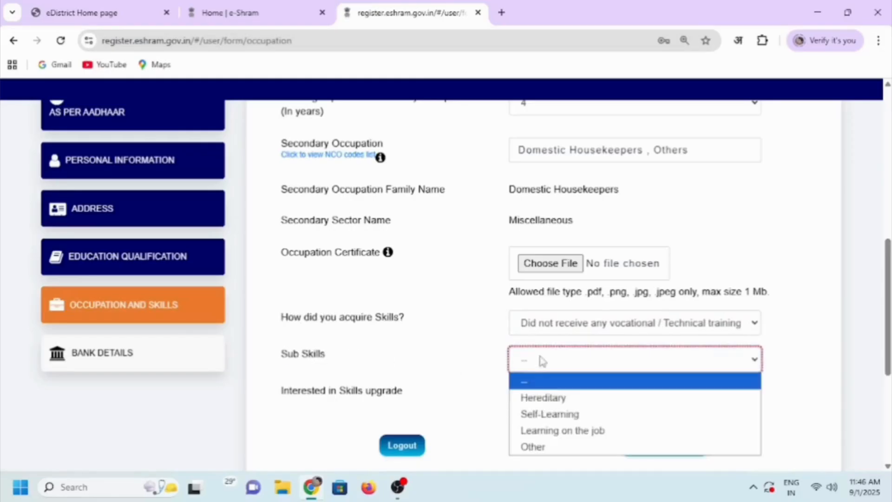
left_click(559, 419)
- Set Interested in Skills upgrade to "To receive formal technical training" and save the occupation and skills section
left_click_drag(281, 392, 423, 401)
left_click(528, 399)
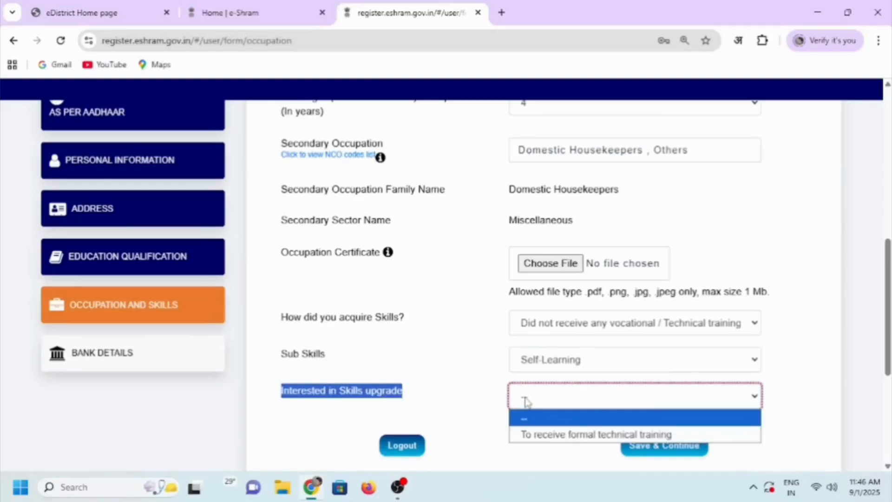
left_click(544, 439)
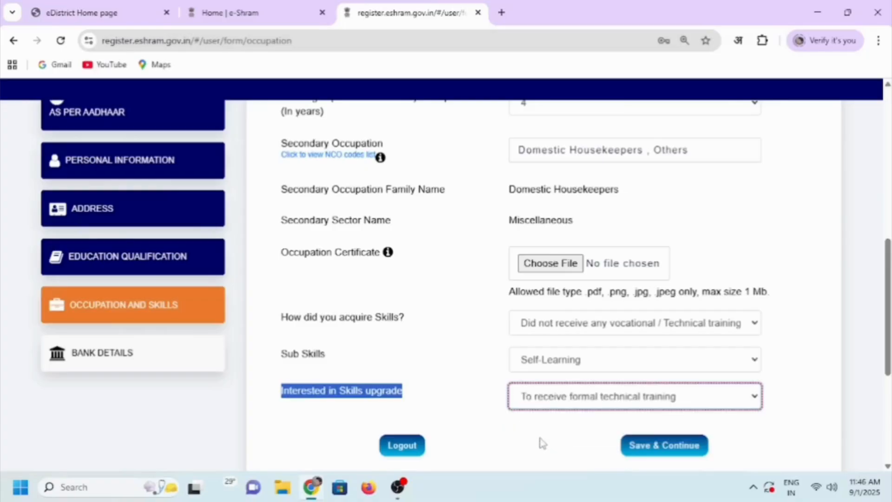
left_click(484, 415)
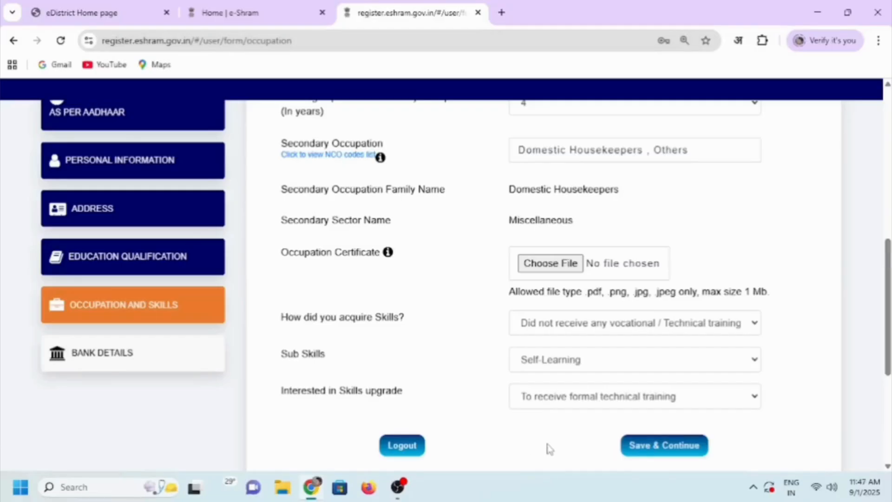
left_click(650, 447)
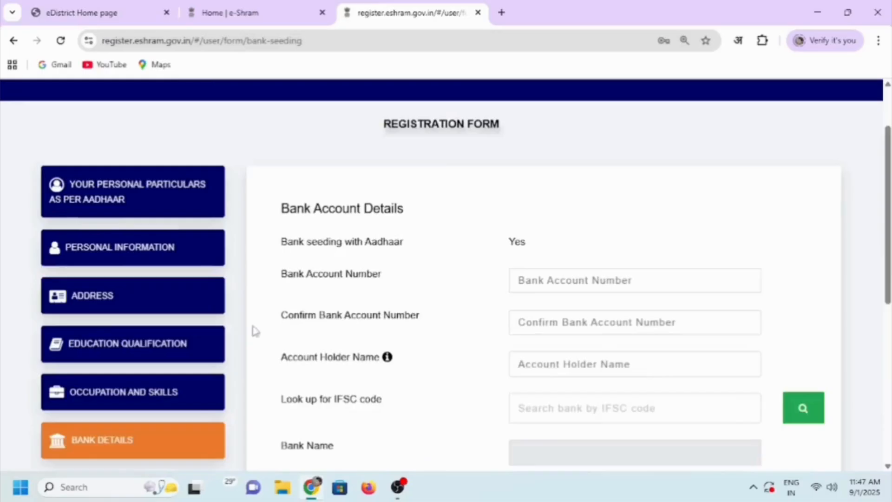
- Enter the bank account number in the Bank Account Details section and repeat it in the confirmation field
left_click_drag(280, 208, 397, 210)
left_click(399, 211)
left_click(549, 285)
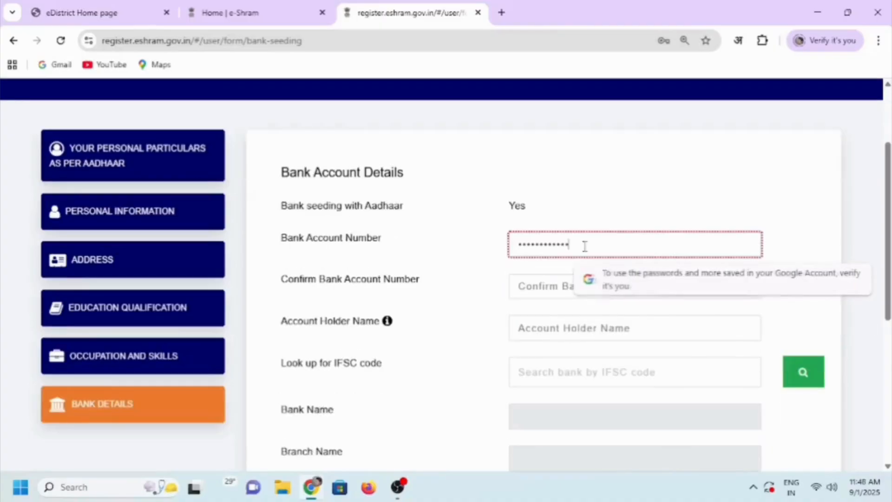
type("•")
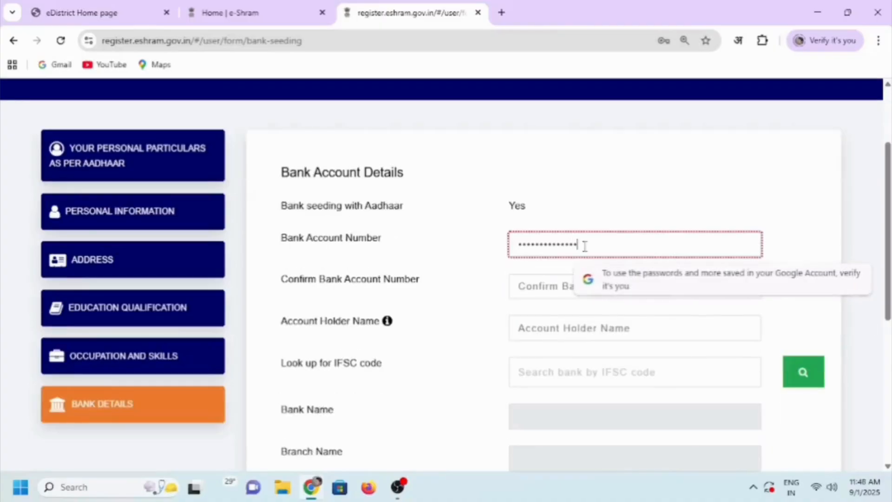
left_click(548, 288)
type("••••")
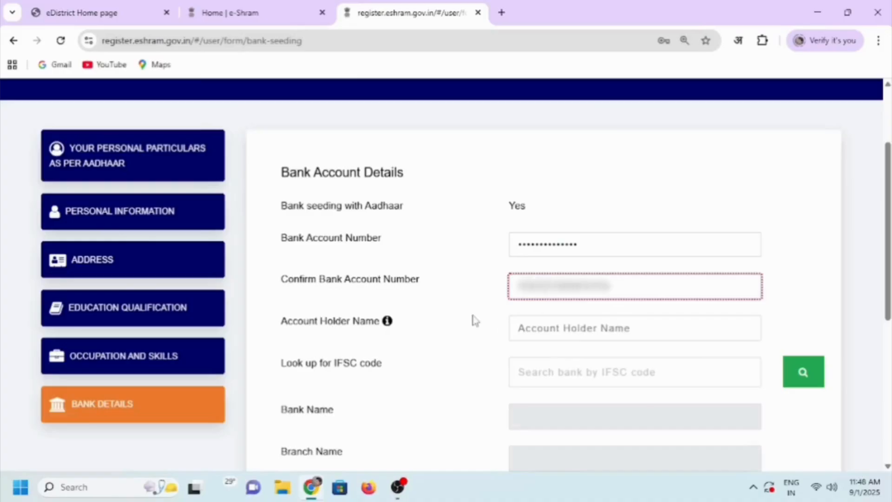
- Fill in the account holder's name, look up the bank and branch by IFSC code, and save the bank details
left_click(632, 329)
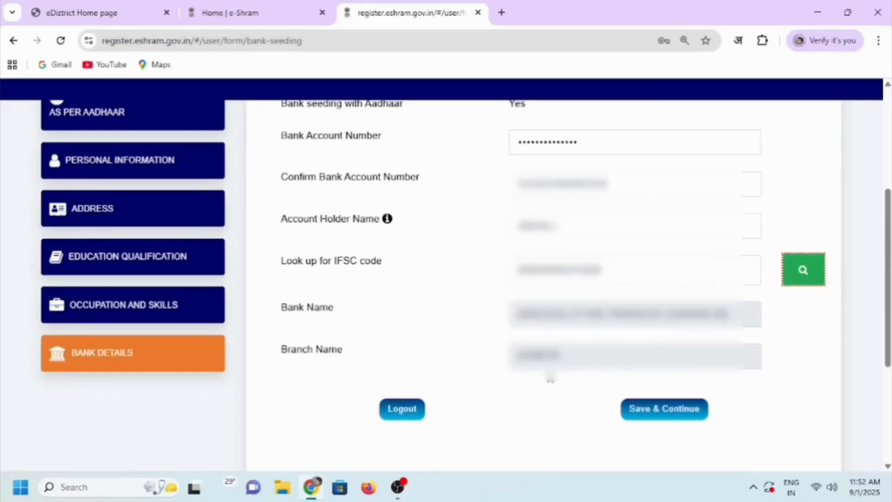
left_click(562, 362)
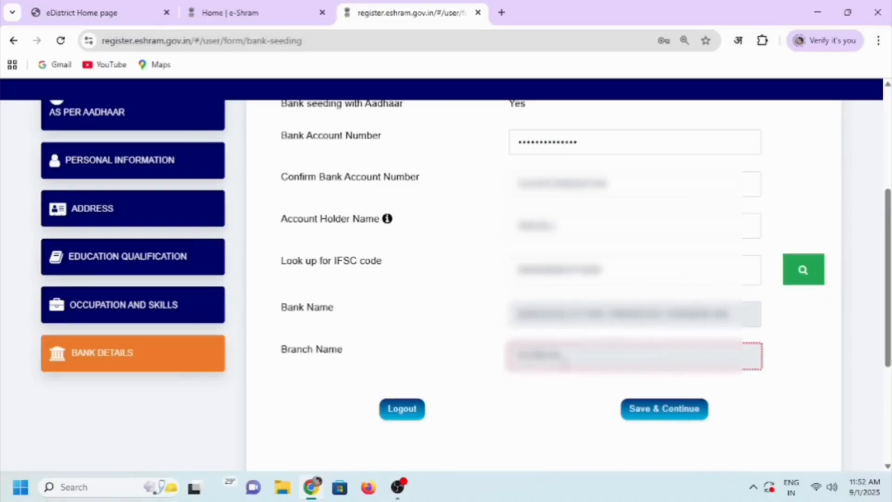
left_click(571, 382)
left_click(643, 414)
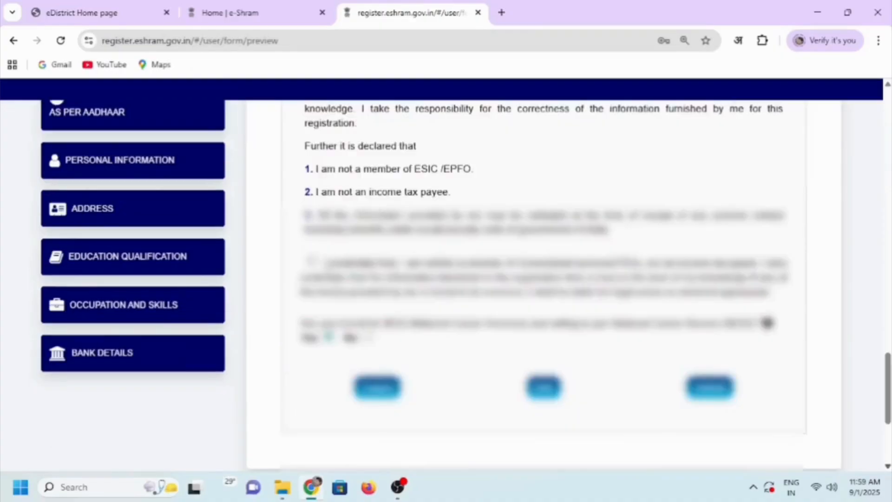
- Accept the undertaking on the registration preview and submit the form
left_click(313, 264)
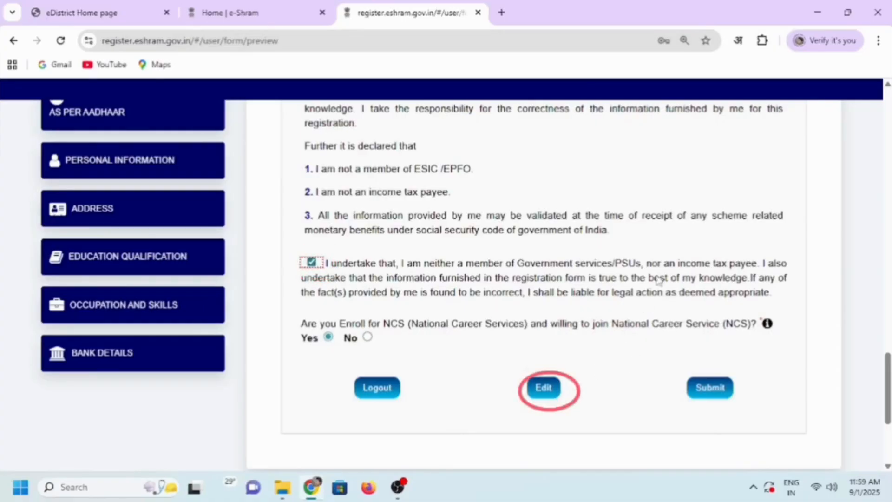
scroll(660, 302, "down", 2)
left_click(704, 309)
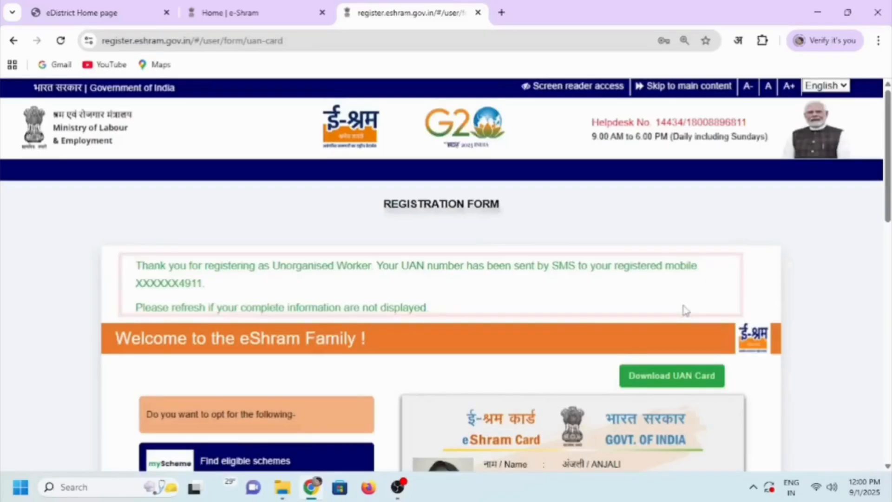
scroll(394, 205, "down", 2)
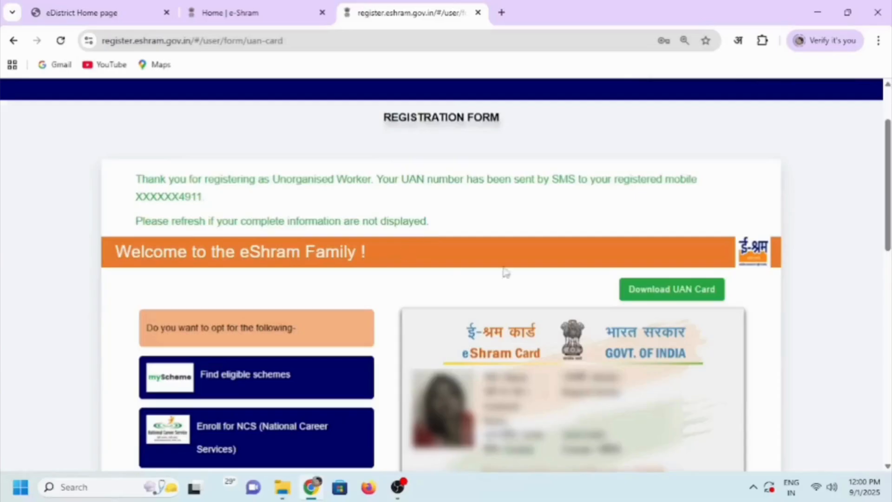